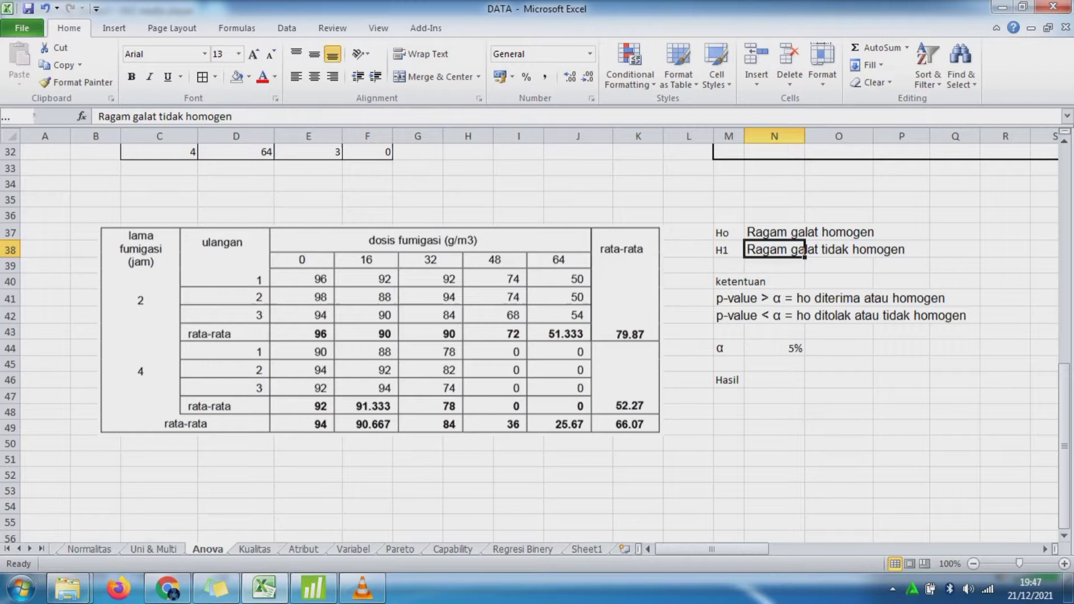
Step: Review the homogeneity hypotheses, the p-value decision rules and the significance level α beside the fumigation table
key(Left)
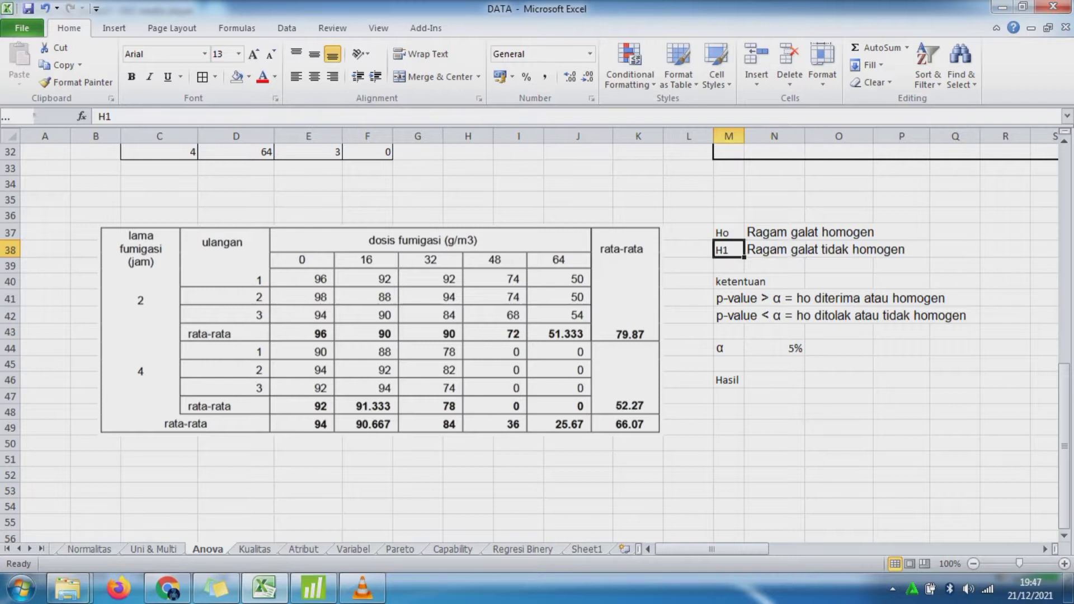
key(Right)
key(Down)
key(Down)
key(Left)
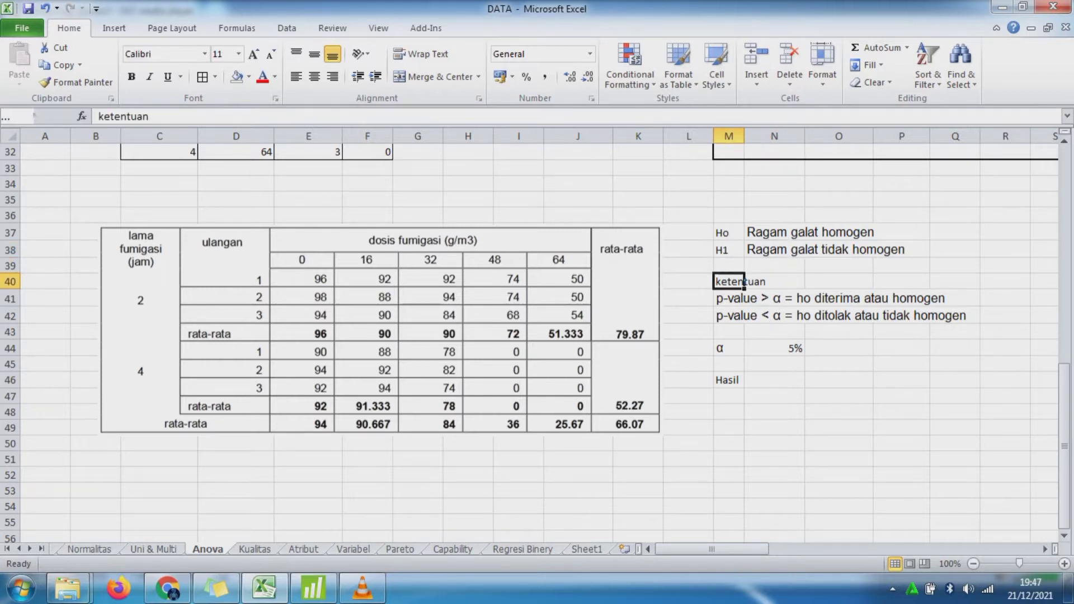
key(Down)
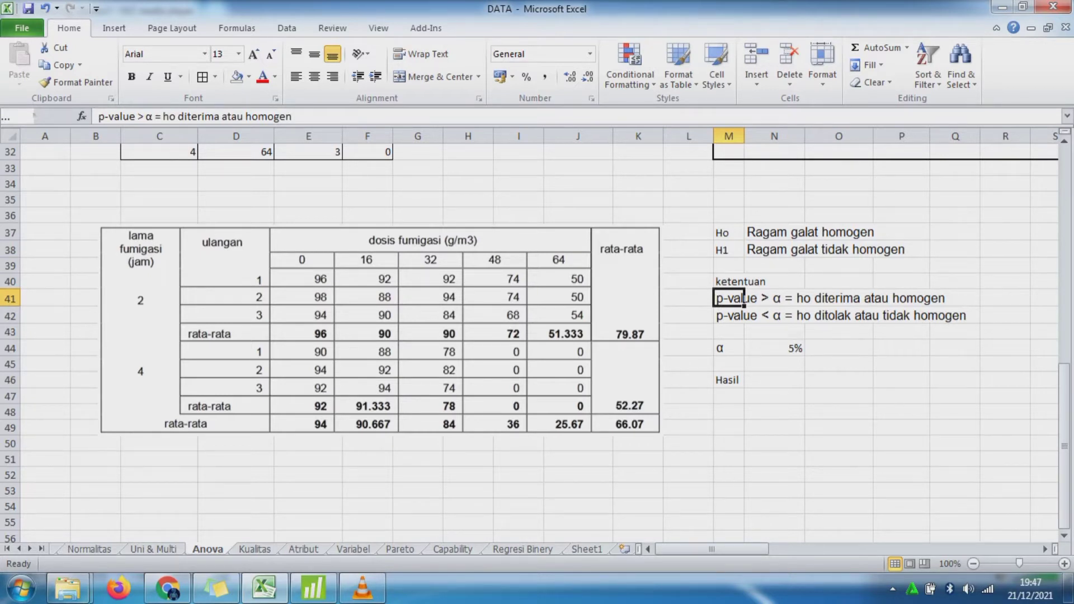
key(Down)
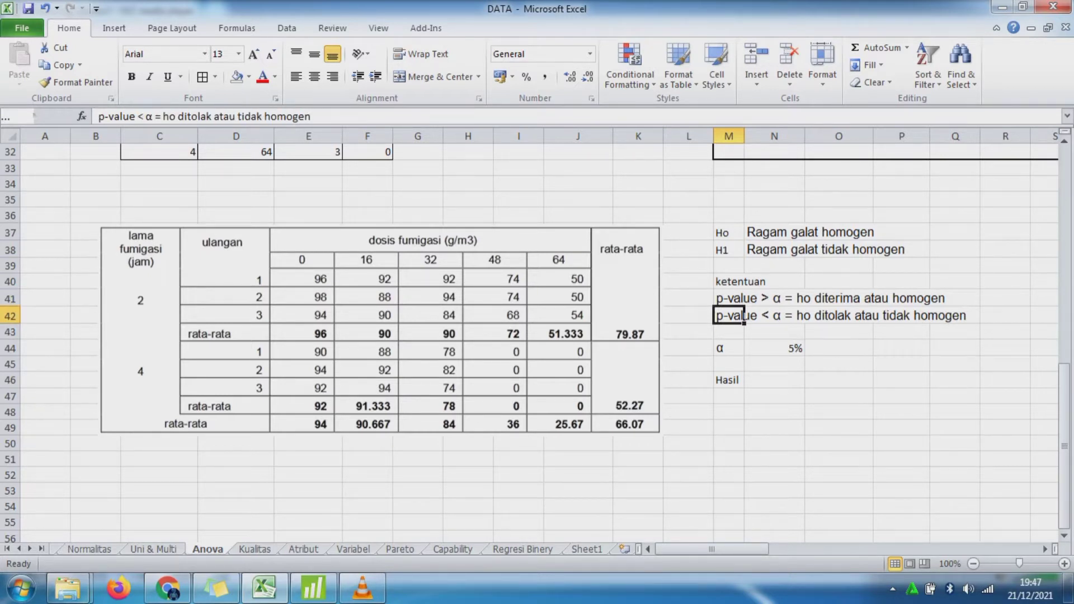
key(Down)
key(Down)
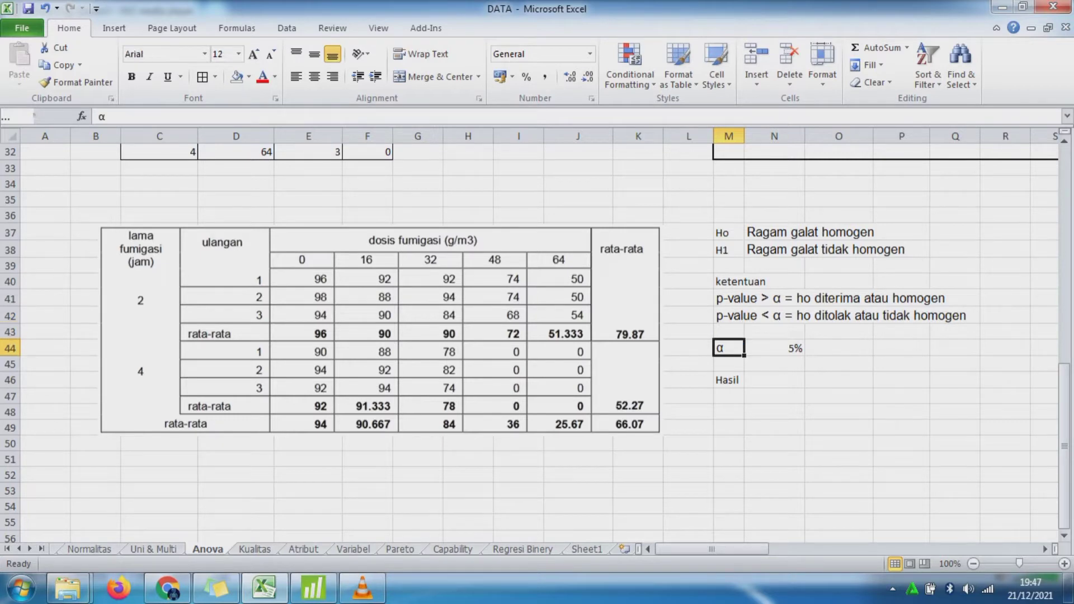
click(313, 588)
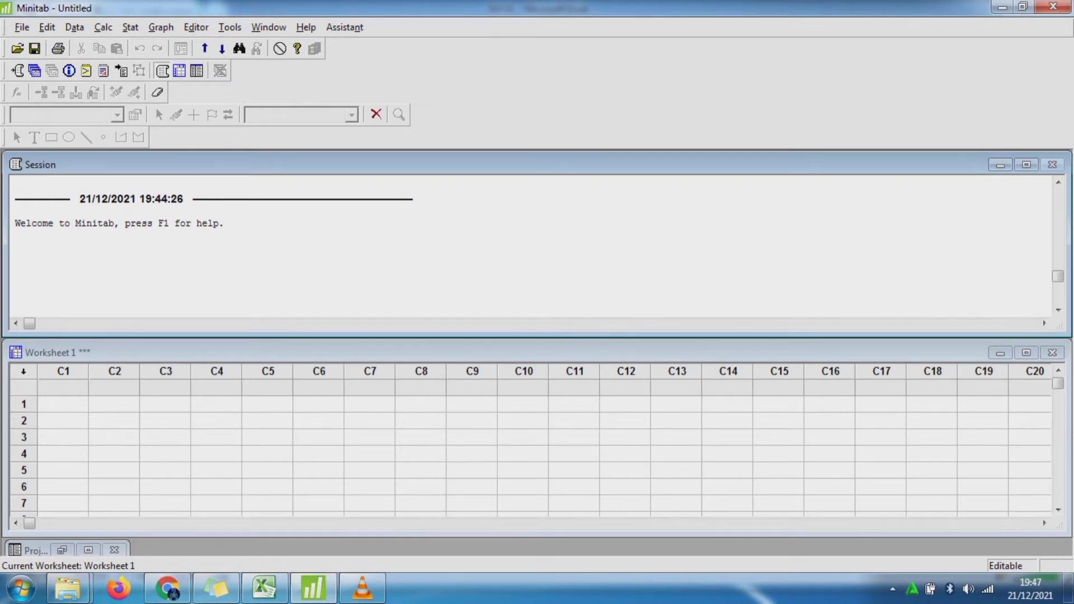
mouse_move(313, 588)
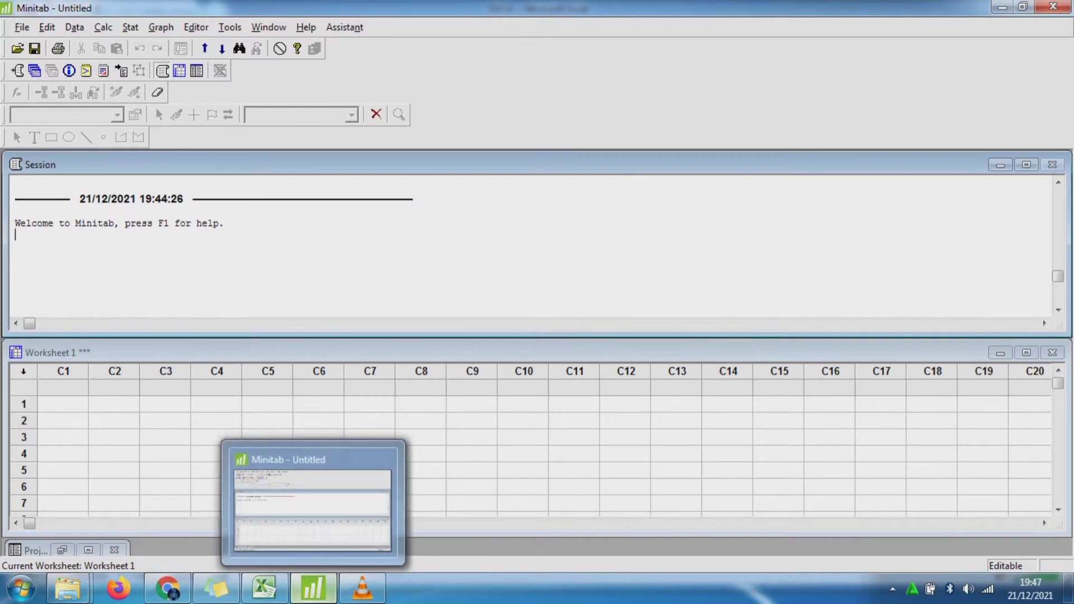
click(217, 471)
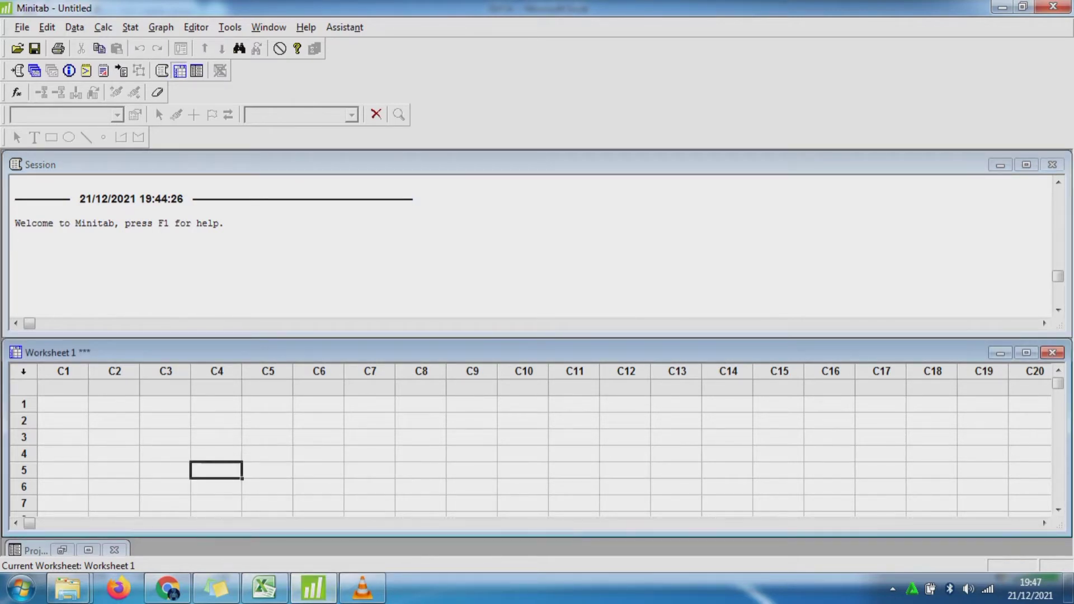
click(130, 28)
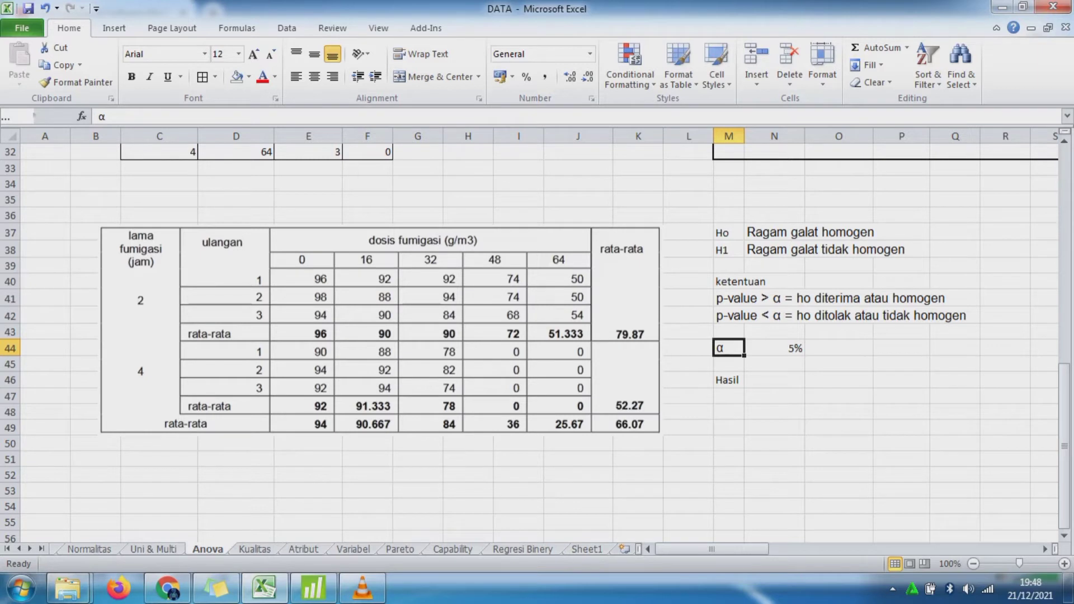
Step: Change the "Hasil" label in cell M46 of the Anova sheet to "Hasil Barlet"
click(728, 379)
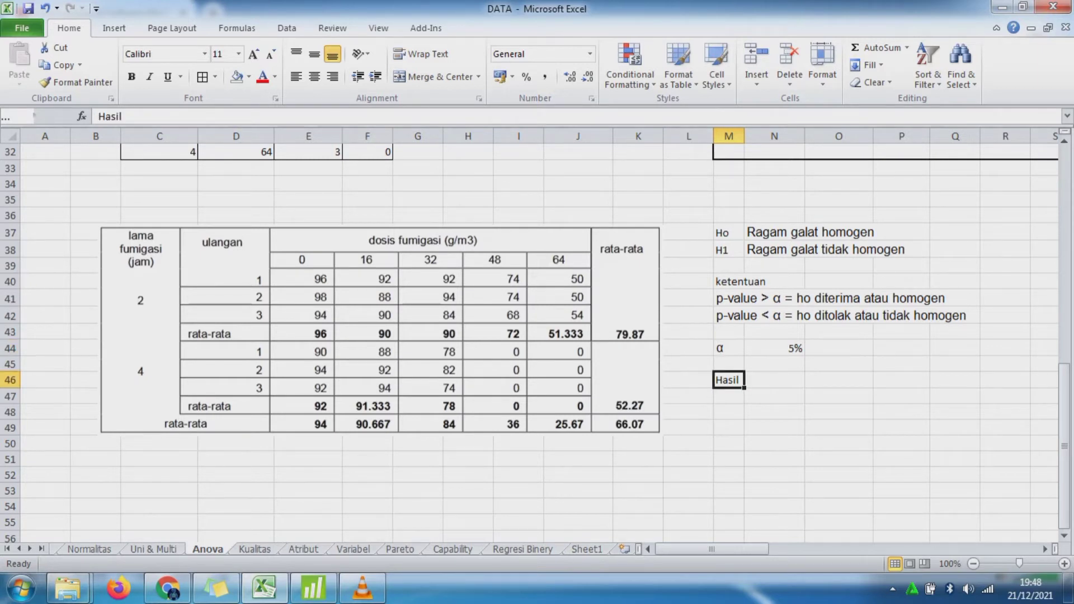
click(235, 117)
text(Ba)
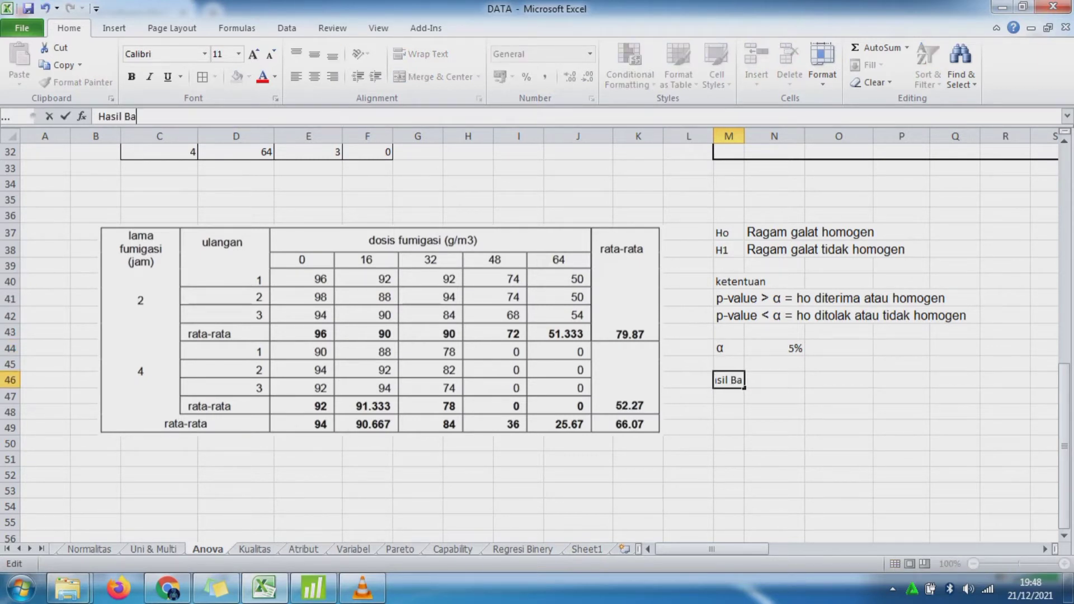
text(rlet)
key(Return)
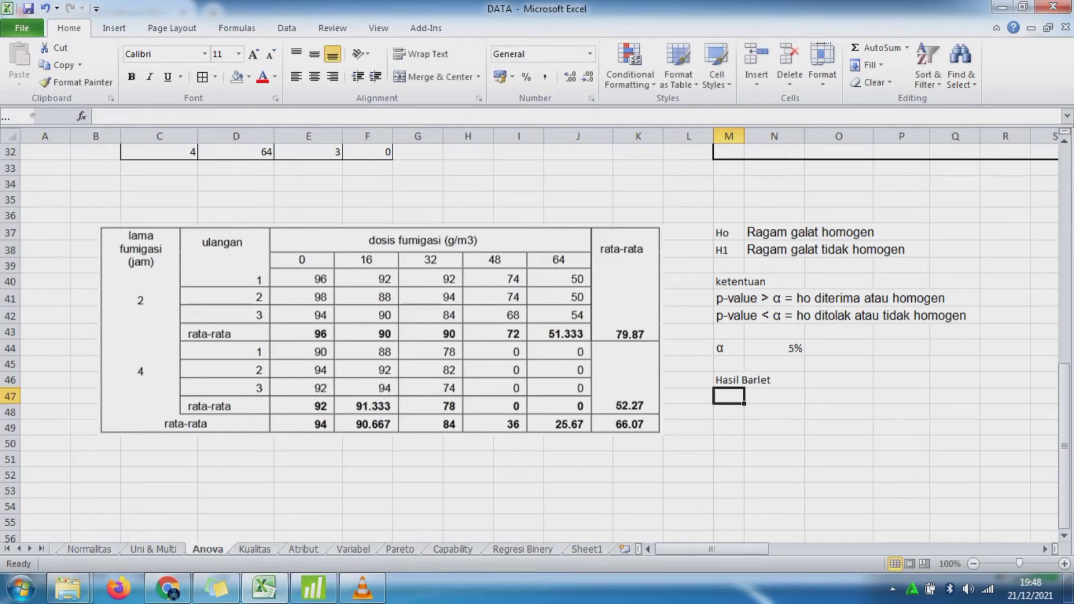
click(742, 380)
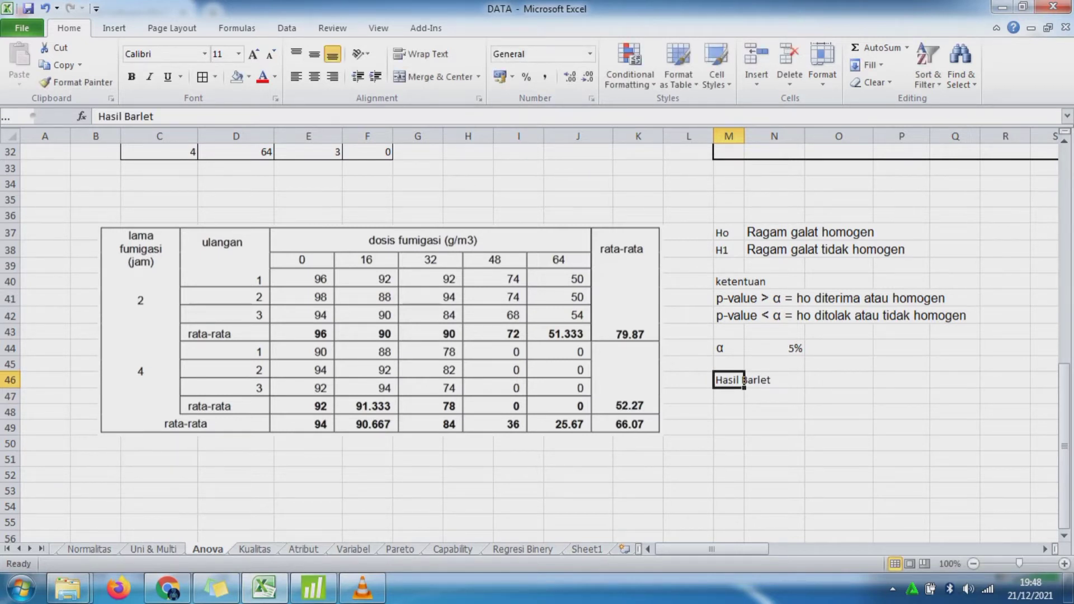
Step: Examine the fumigation summary table and the matching Lama Fumigasi, Dosis fumigasi, Pengulangan and Hasil columns on the Anova sheet
click(582, 364)
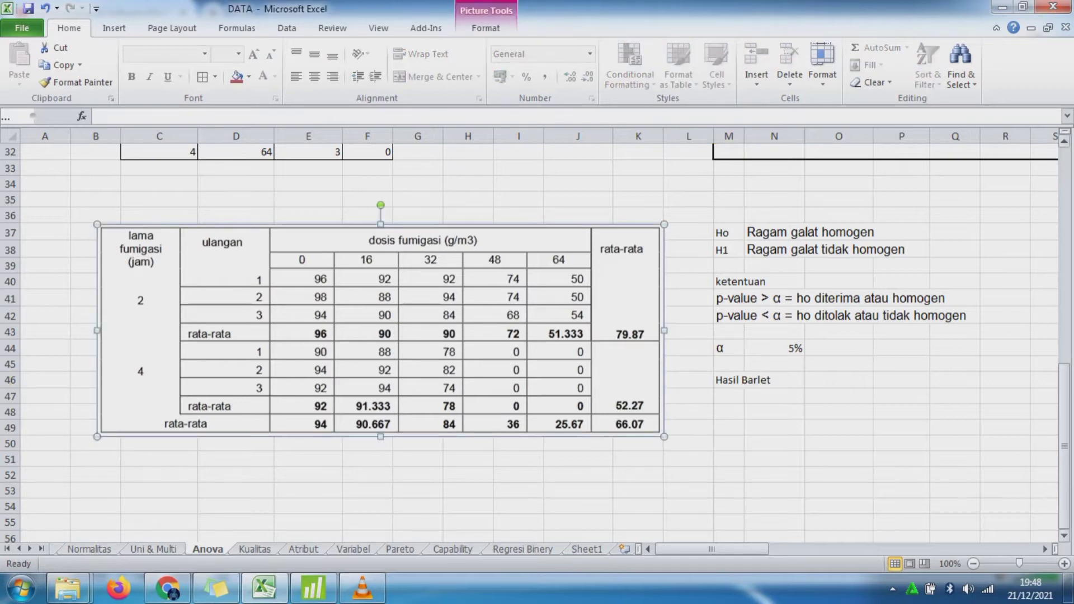
drag(1064, 401, 1065, 191)
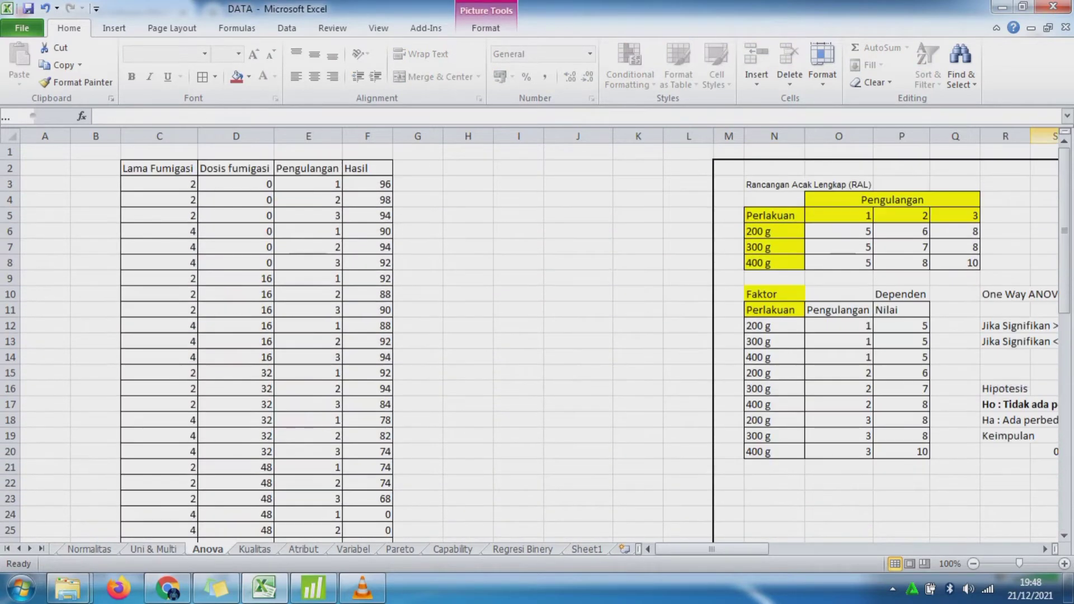
click(193, 174)
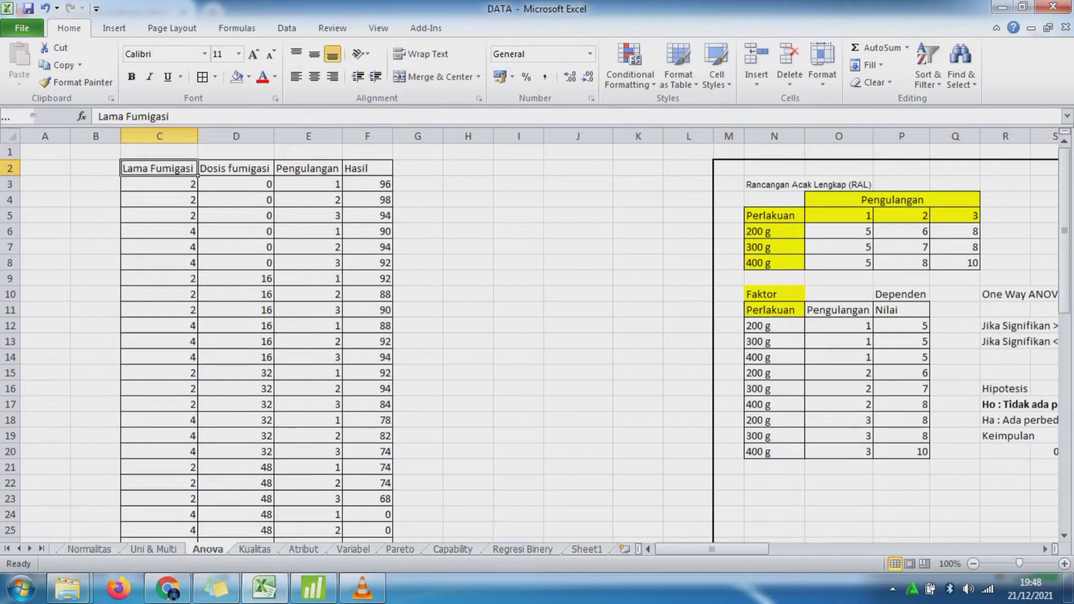
click(195, 188)
drag(367, 184, 388, 529)
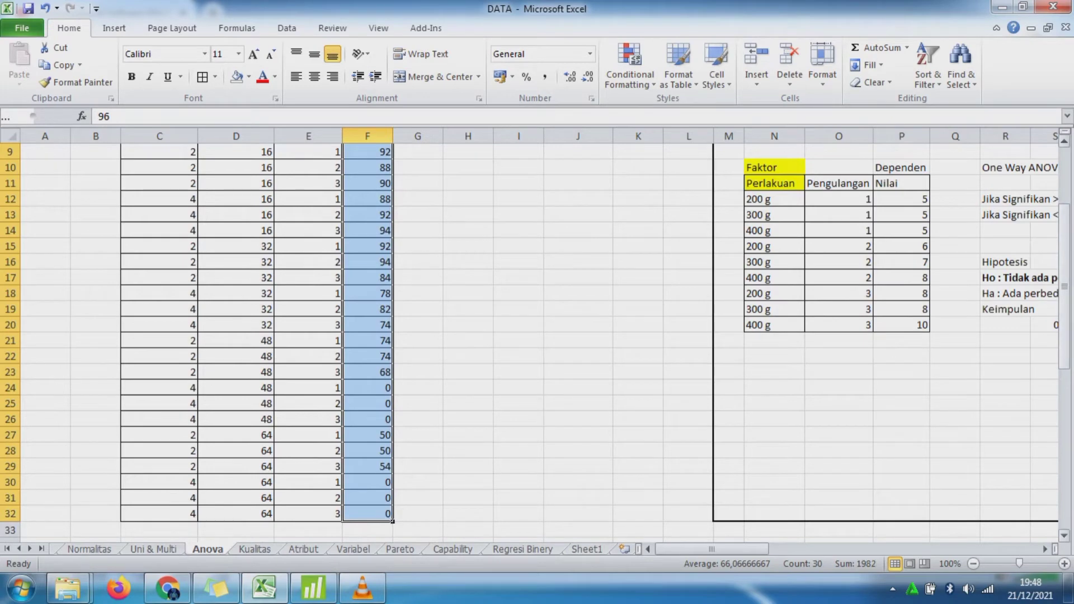
scroll(537, 335, down, 8)
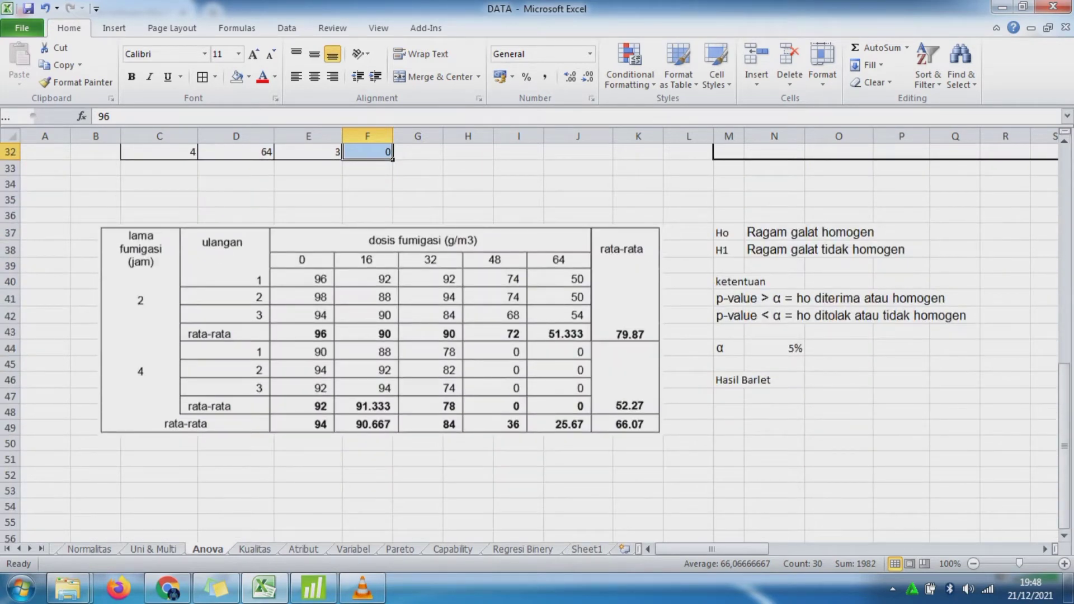
click(381, 331)
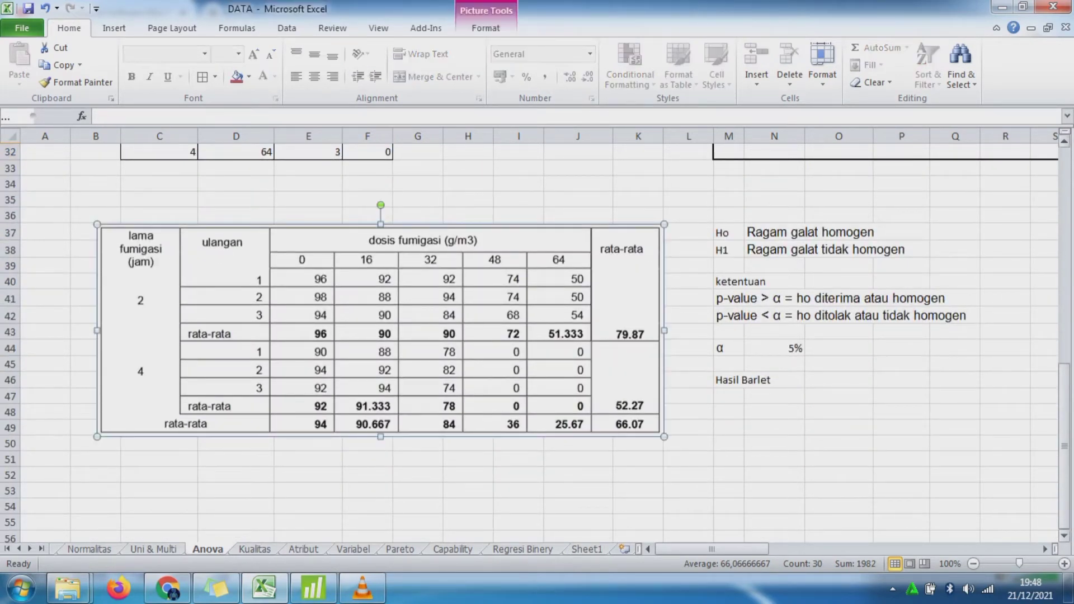
drag(1064, 384, 1064, 166)
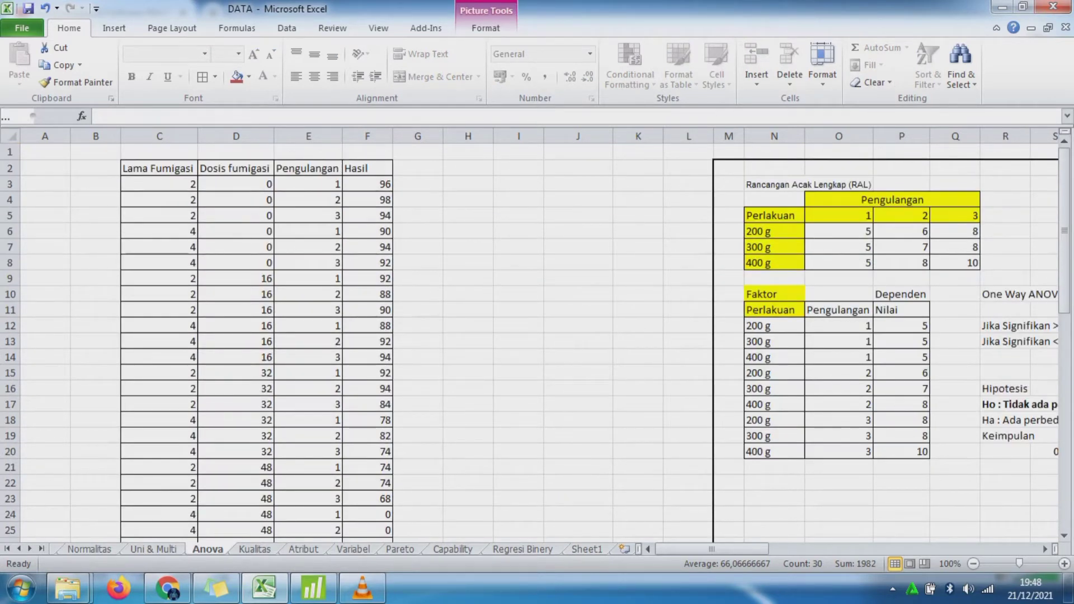
click(160, 169)
click(236, 169)
click(340, 173)
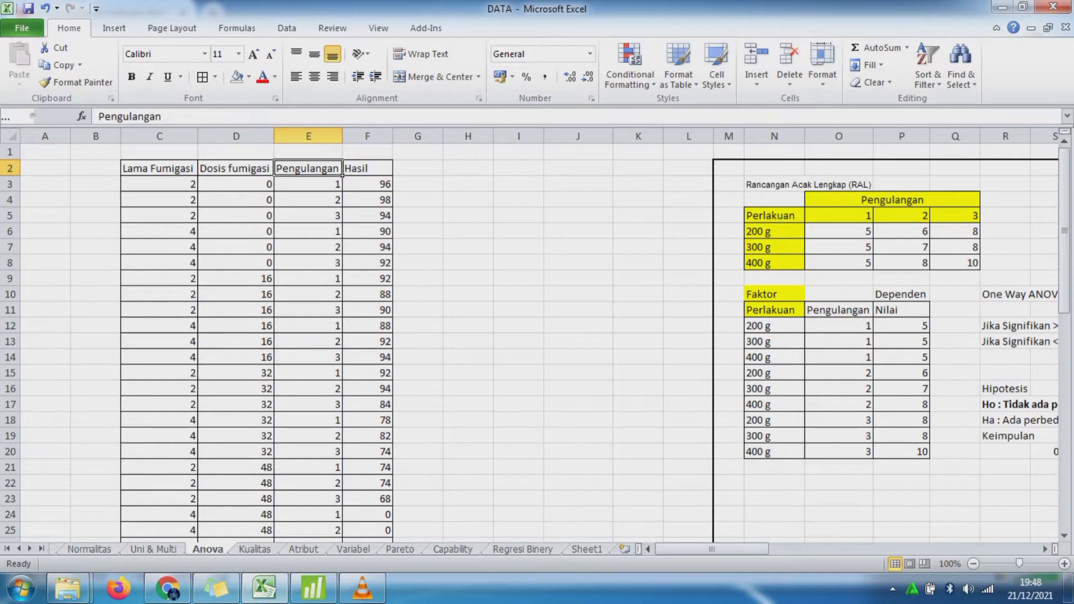
Step: Copy the Hasil values in F3:F32 into column C1 of the Minitab worksheet and name the column Hasil
drag(358, 186, 393, 521)
key(ctrl+c)
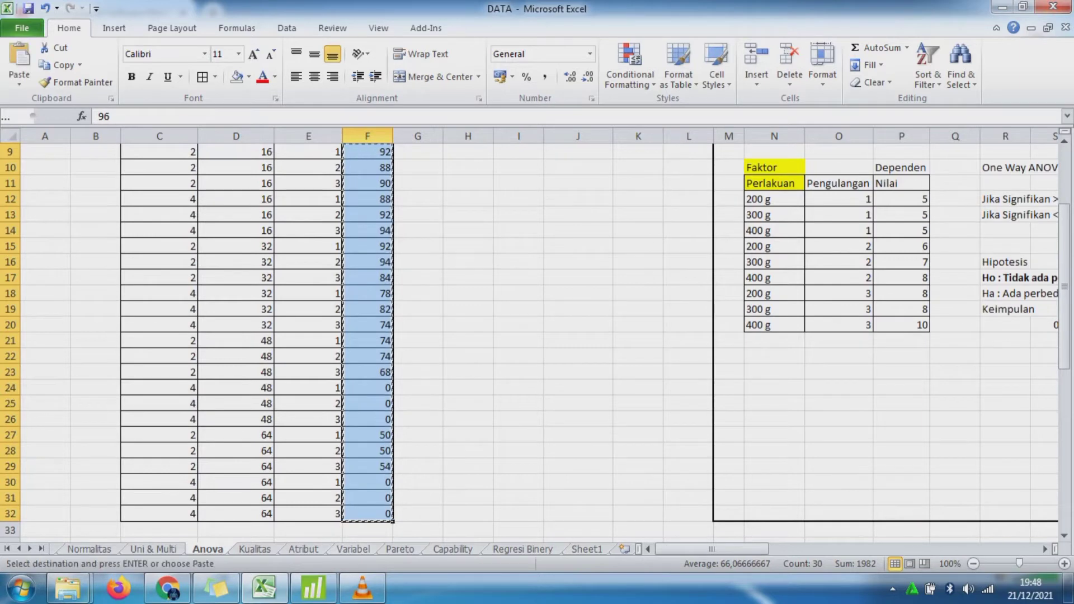
click(313, 587)
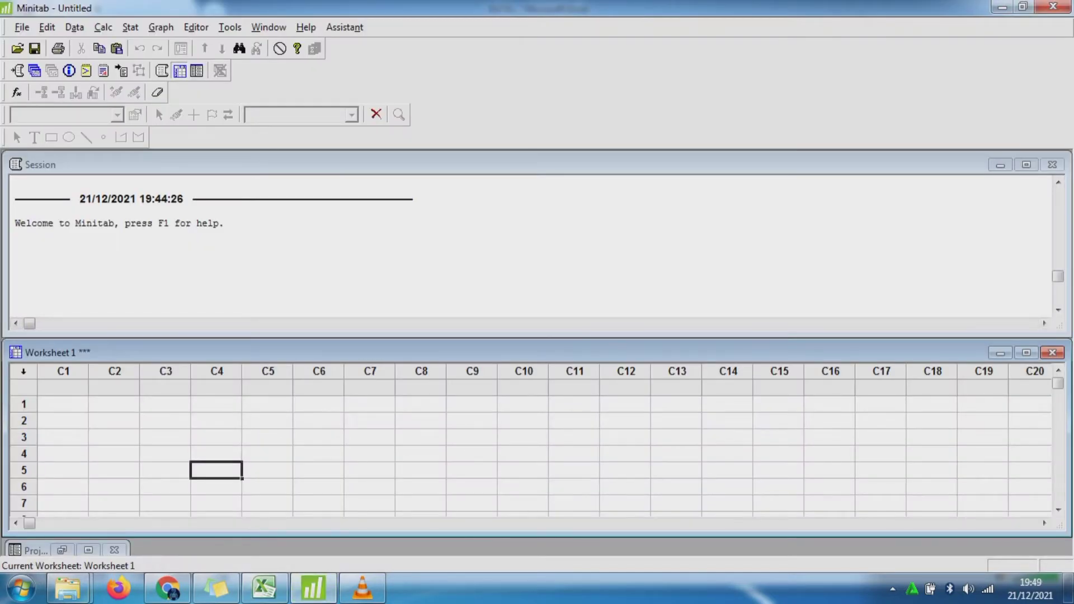
click(63, 404)
key(ctrl+v)
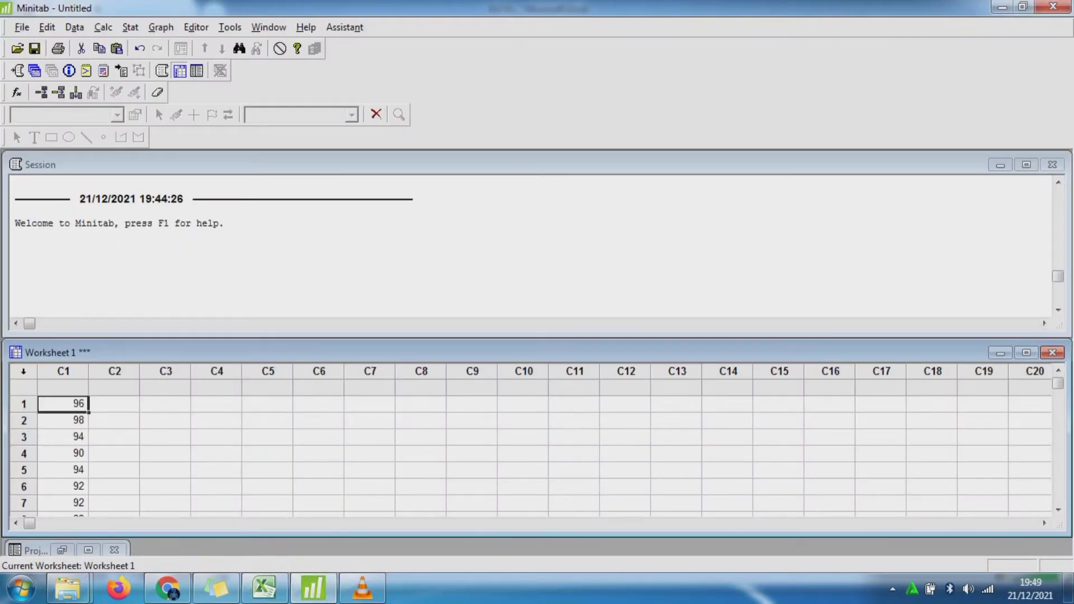
click(62, 388)
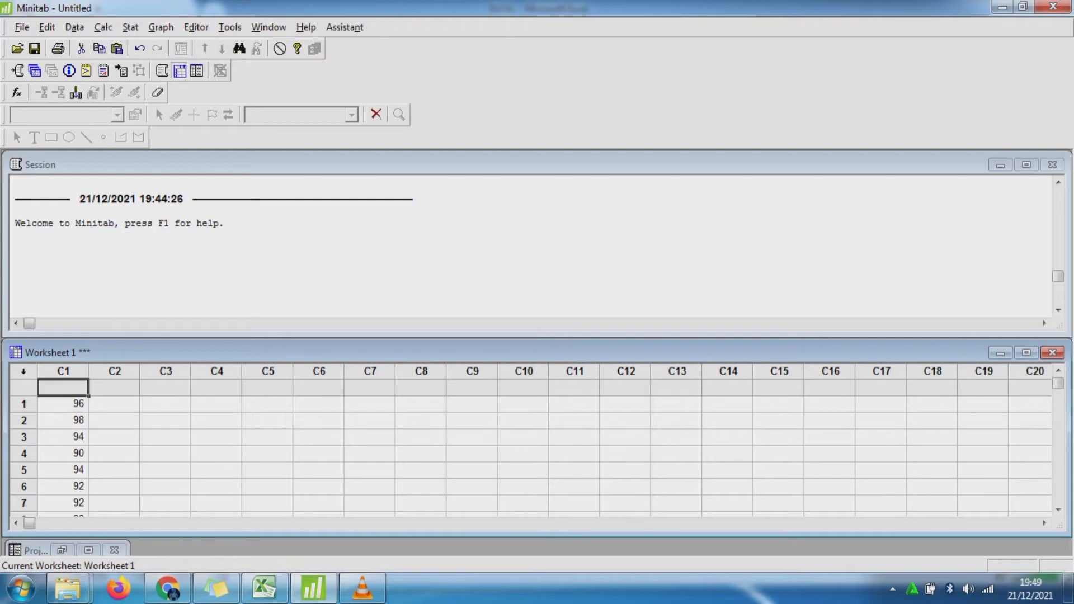
text(Hasil)
click(114, 404)
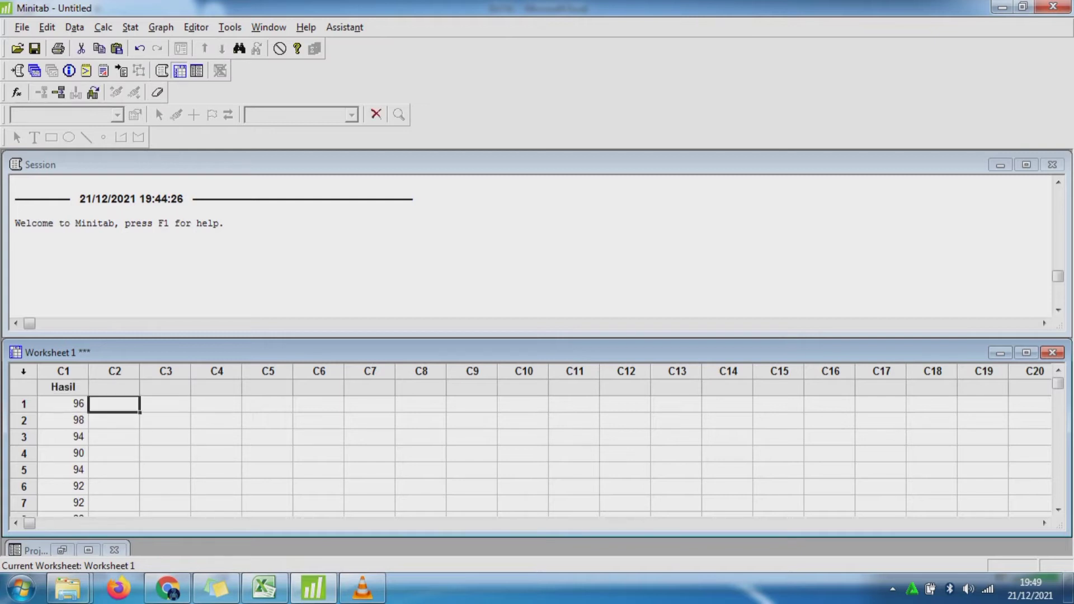
Step: Copy the Lama Fumigasi values in C3:C32 from Excel into Minitab column C2 and name the column Lama
click(264, 587)
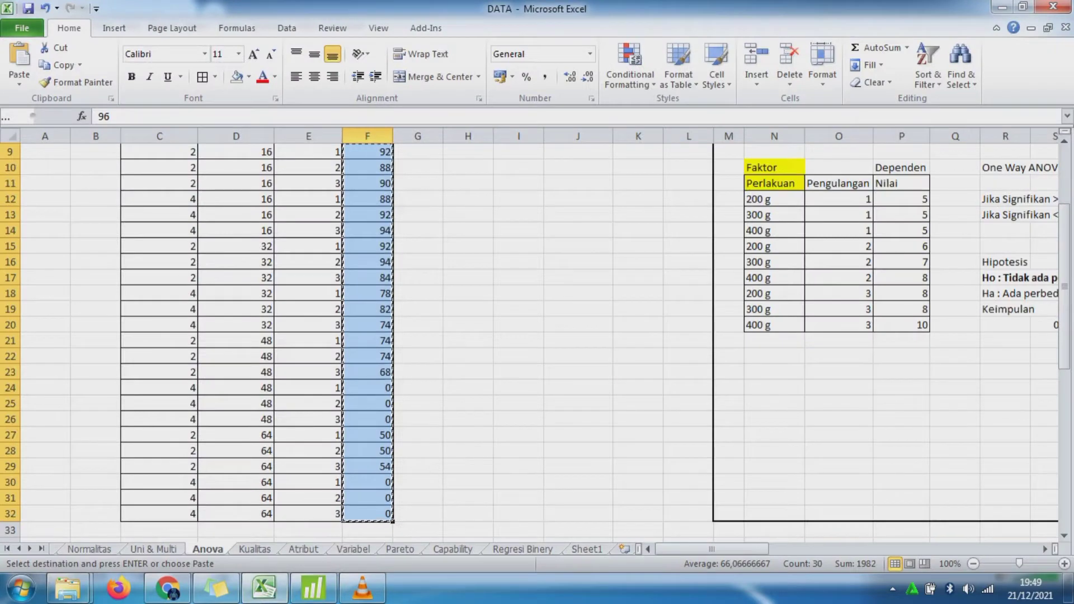
scroll(535, 341, up, 3)
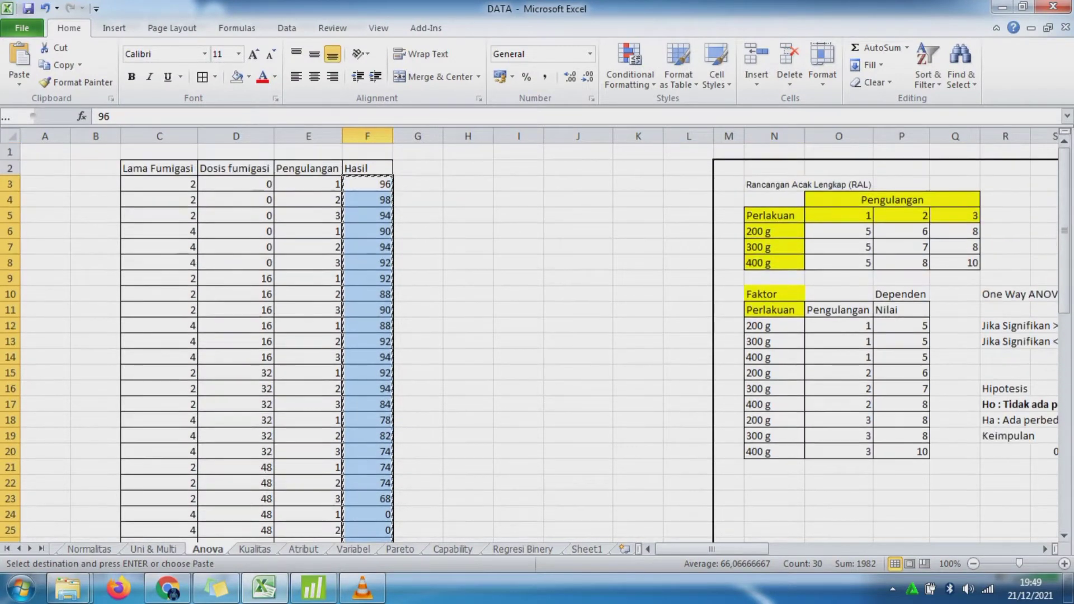
drag(159, 184, 199, 521)
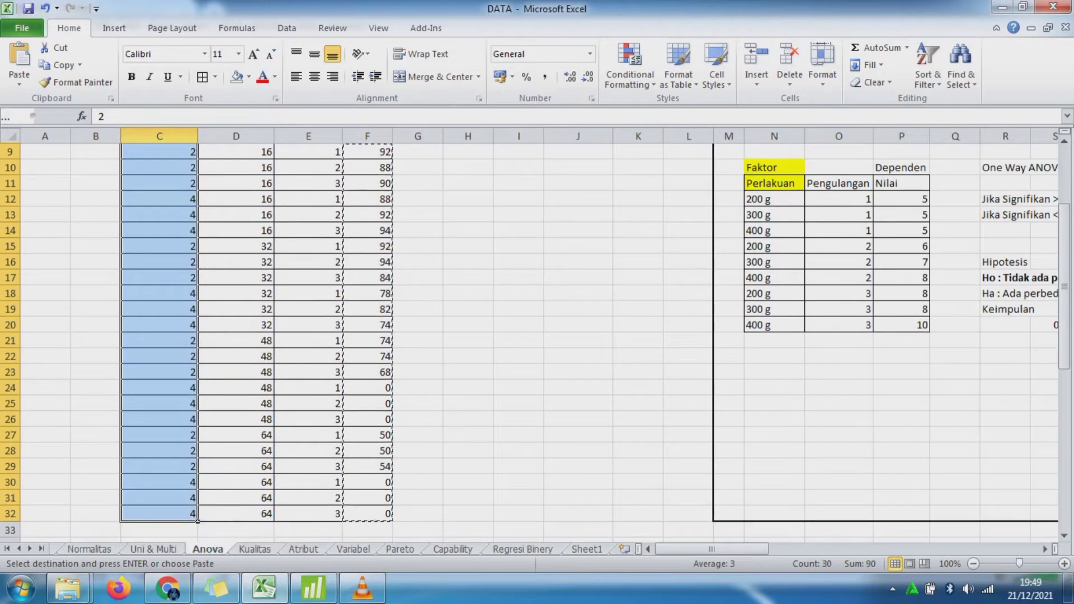
key(ctrl+c)
click(315, 590)
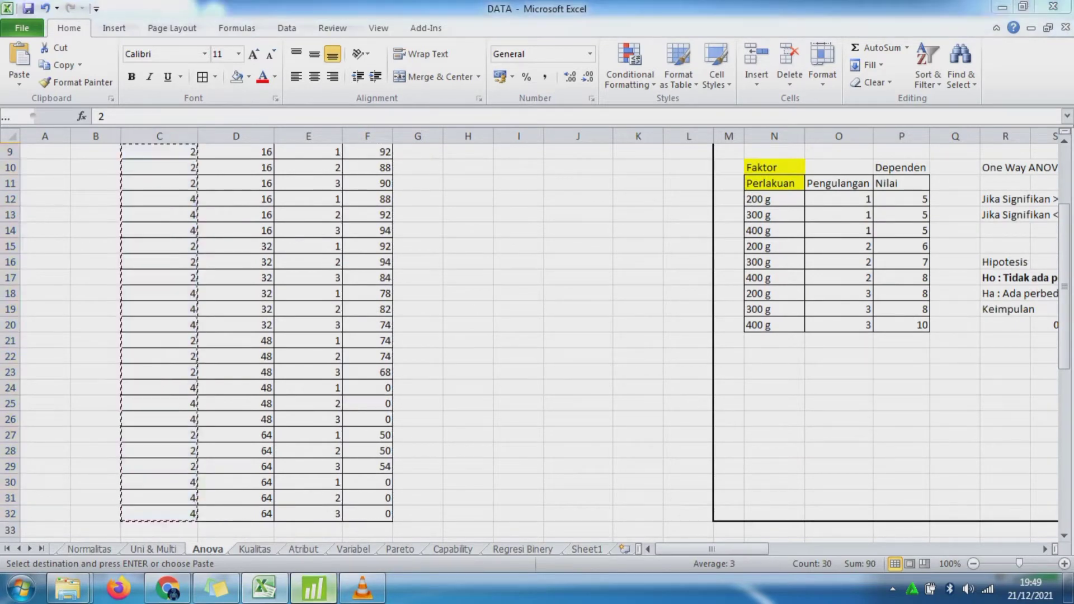
key(ctrl+v)
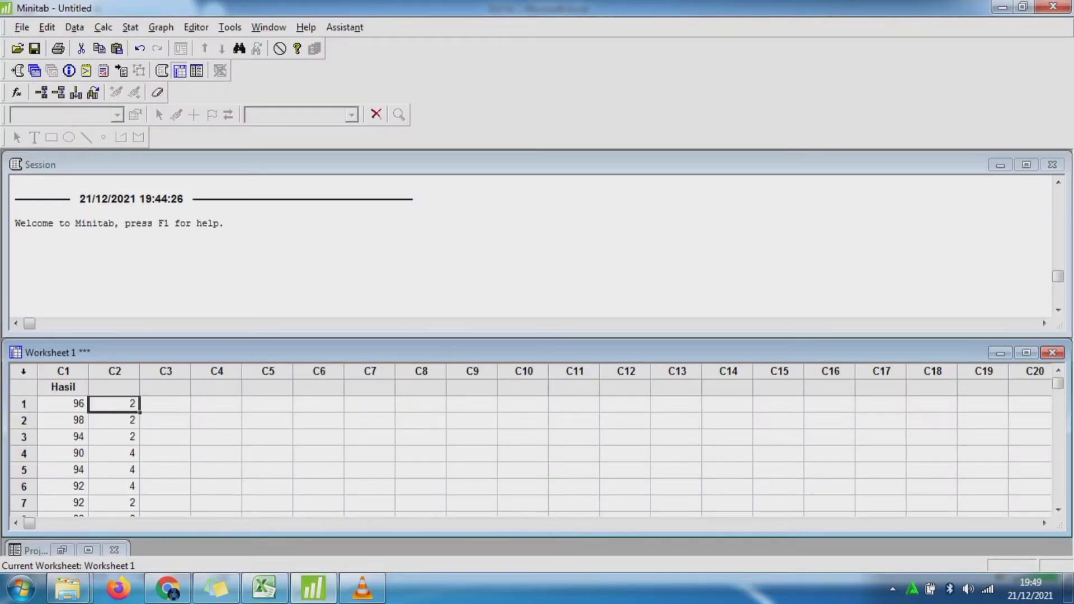
click(114, 388)
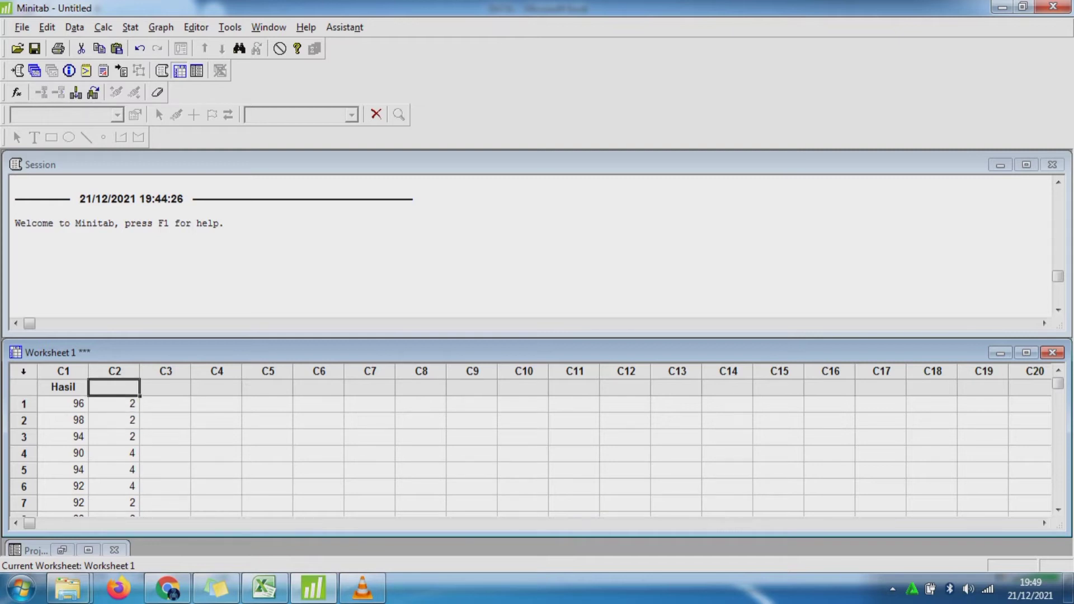
text(Lama)
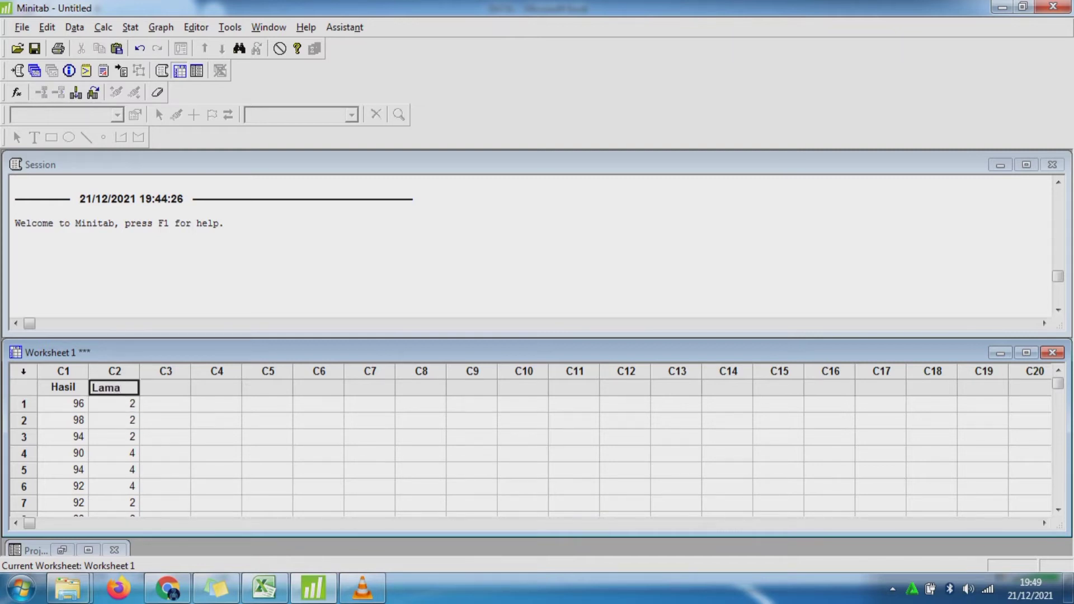
click(166, 404)
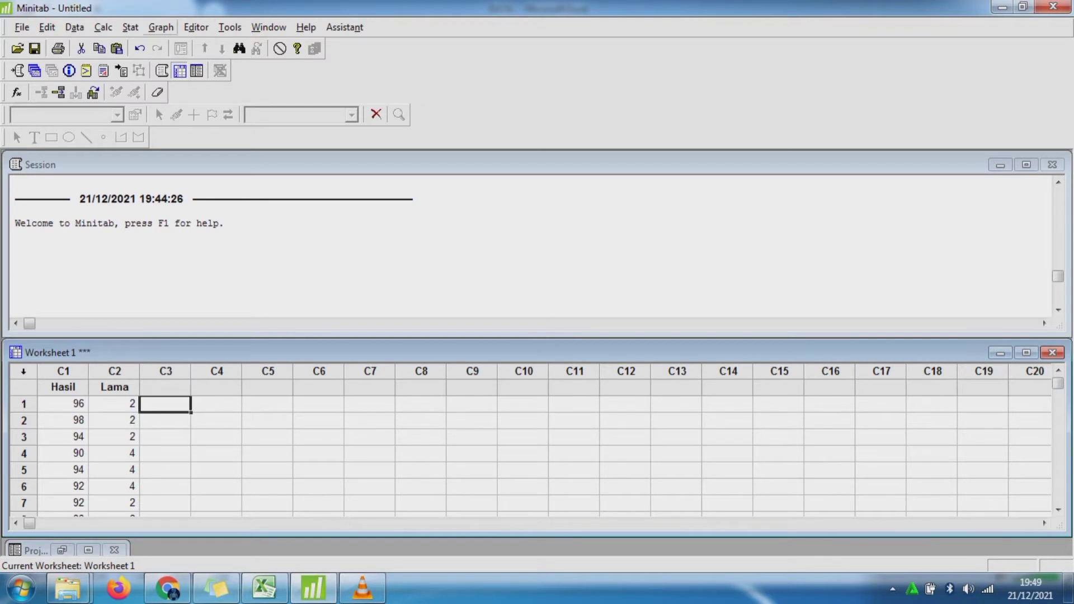
Step: Run the ANOVA Test for Equal Variances with Hasil as the response and Lama as the factor
click(131, 27)
mouse_move(162, 80)
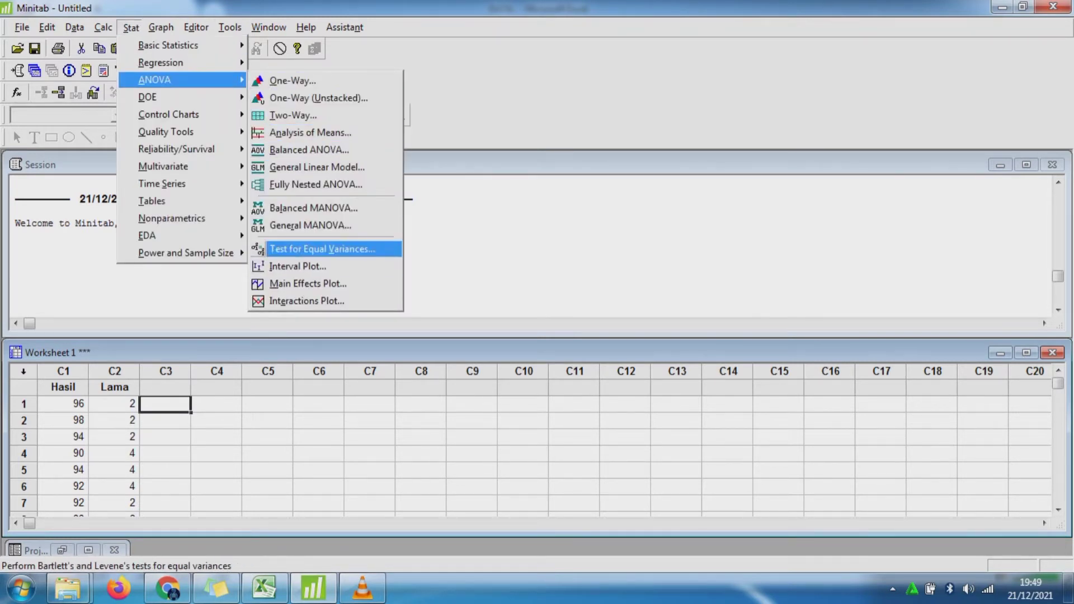
click(323, 249)
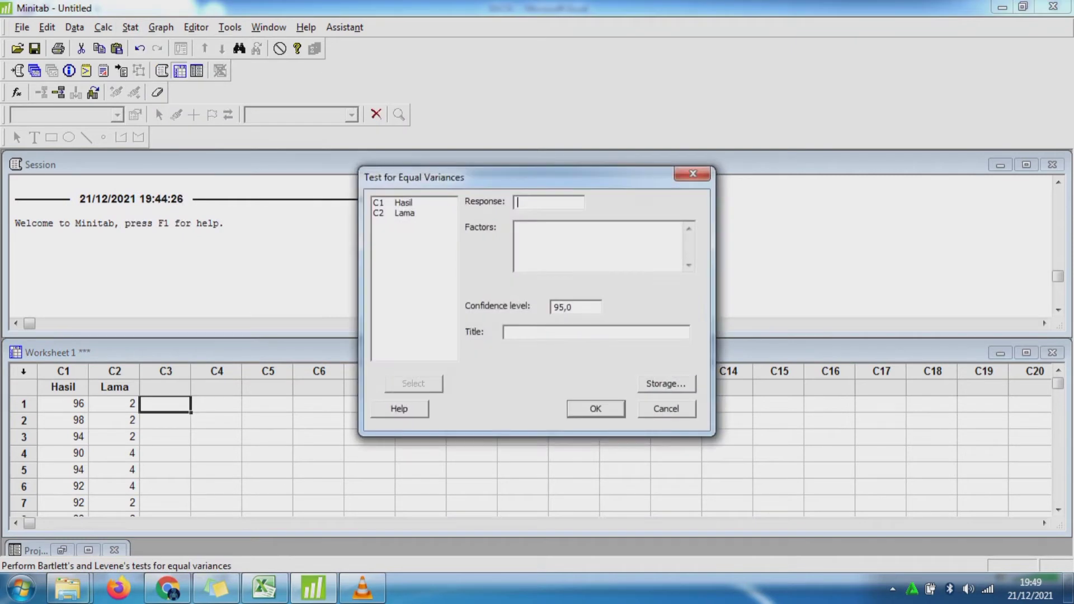
click(403, 203)
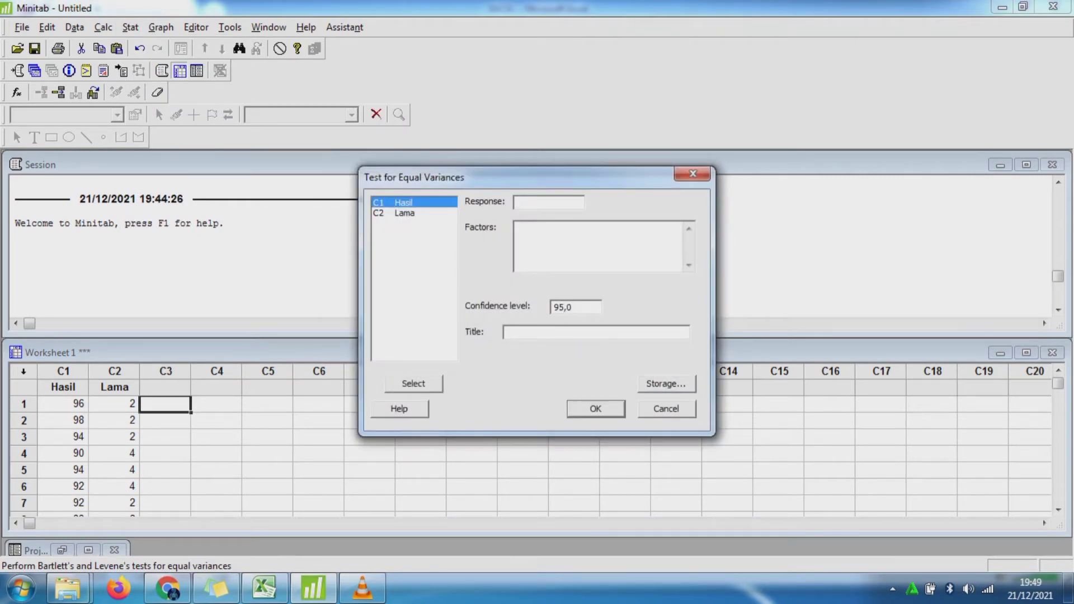
click(414, 384)
click(404, 213)
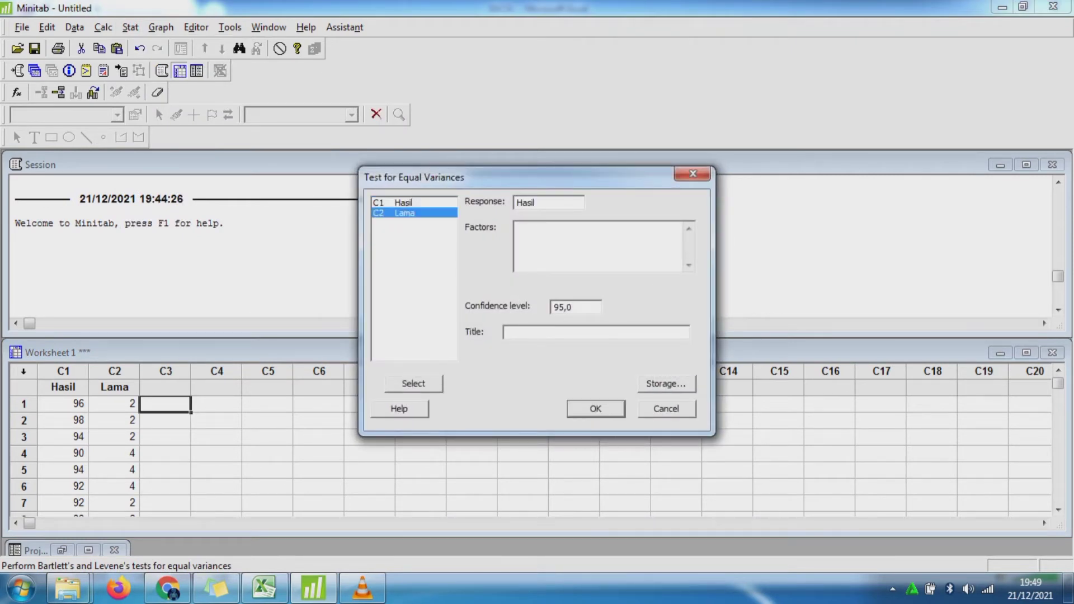
click(414, 383)
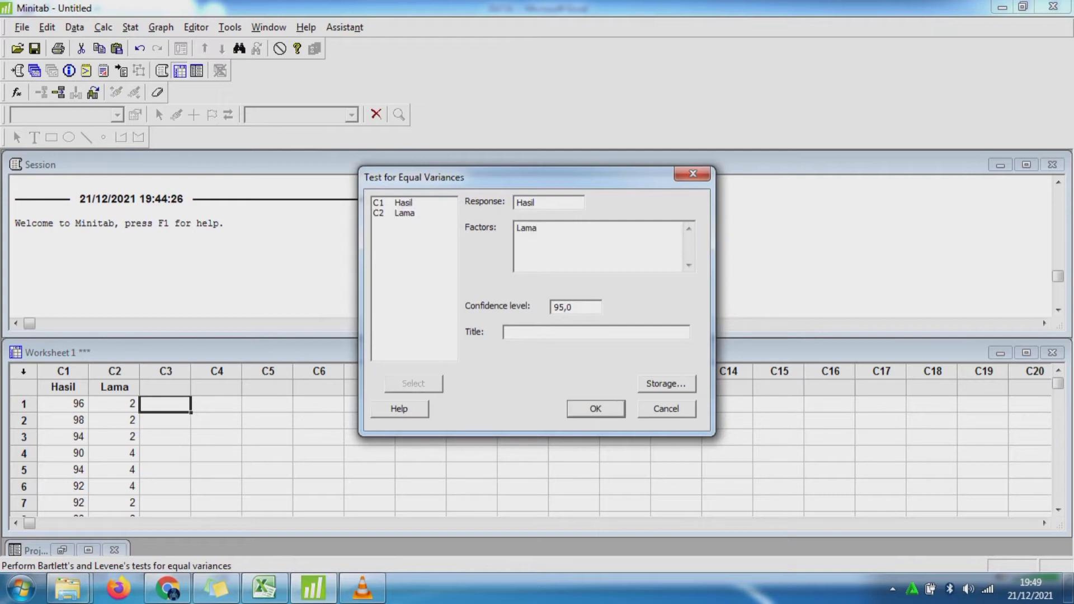
click(595, 409)
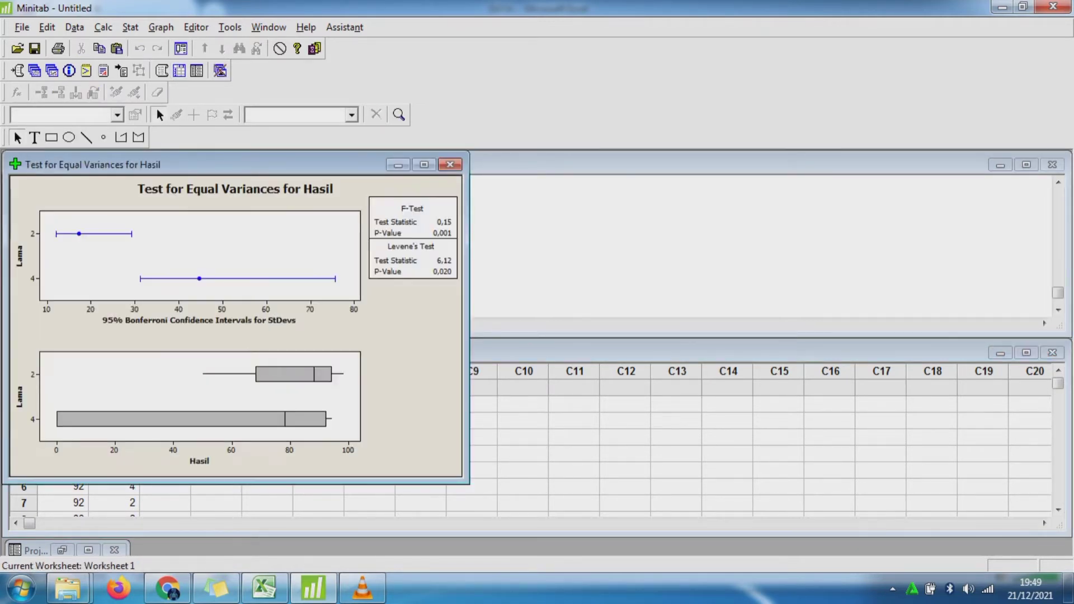
Step: Examine the F-Test and Levene's Test table in the equal variances graph for Hasil and close the graph
drag(235, 164, 553, 200)
click(731, 275)
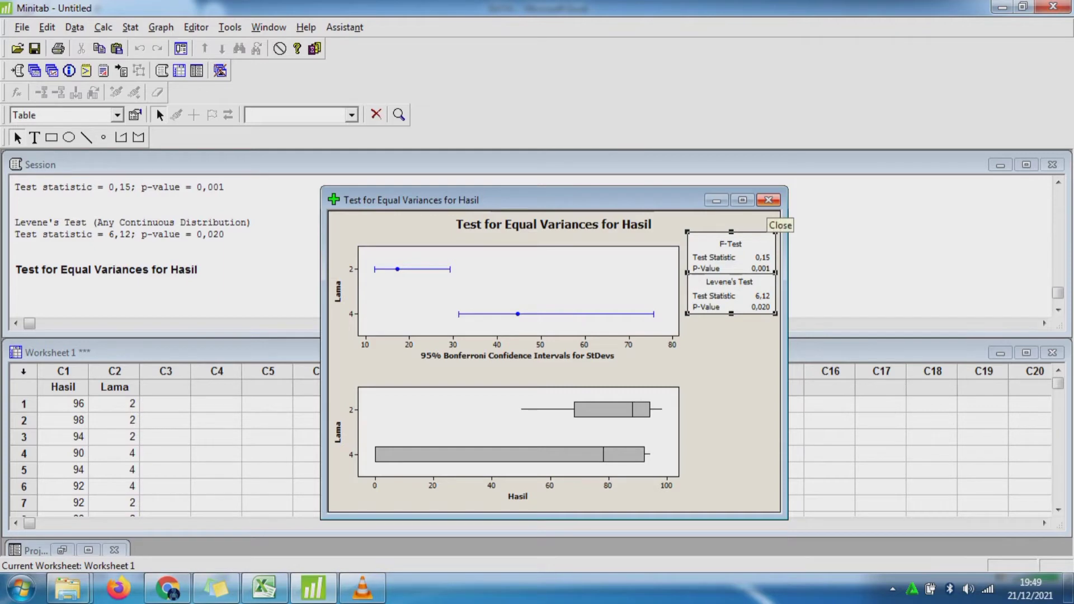
click(768, 200)
click(610, 334)
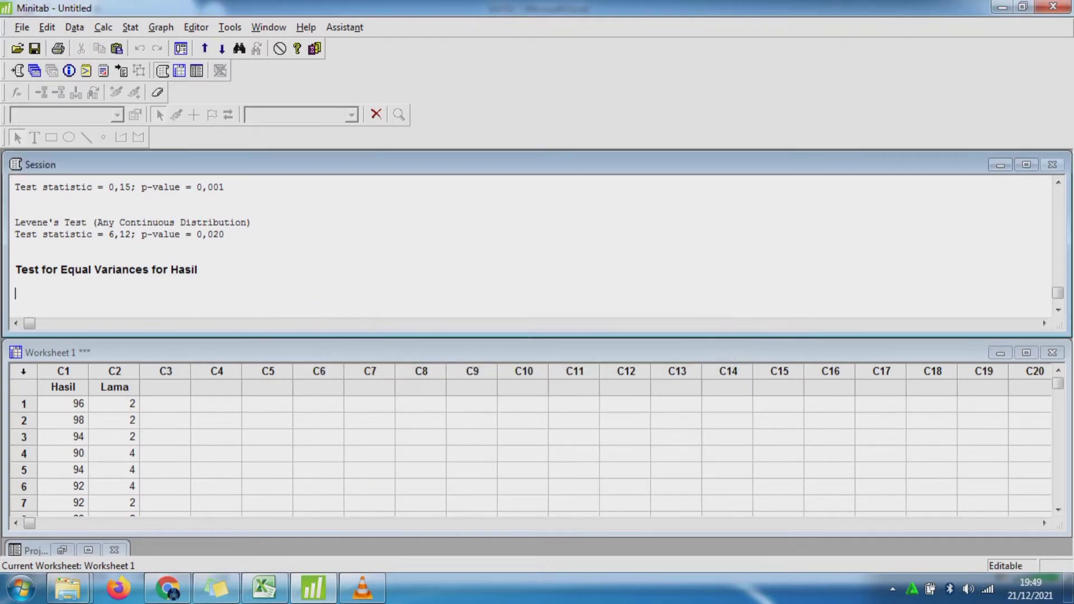
Step: Switch to Excel and copy the Dosis fumigasi values in D3:D32 of the Anova sheet
click(265, 589)
click(264, 588)
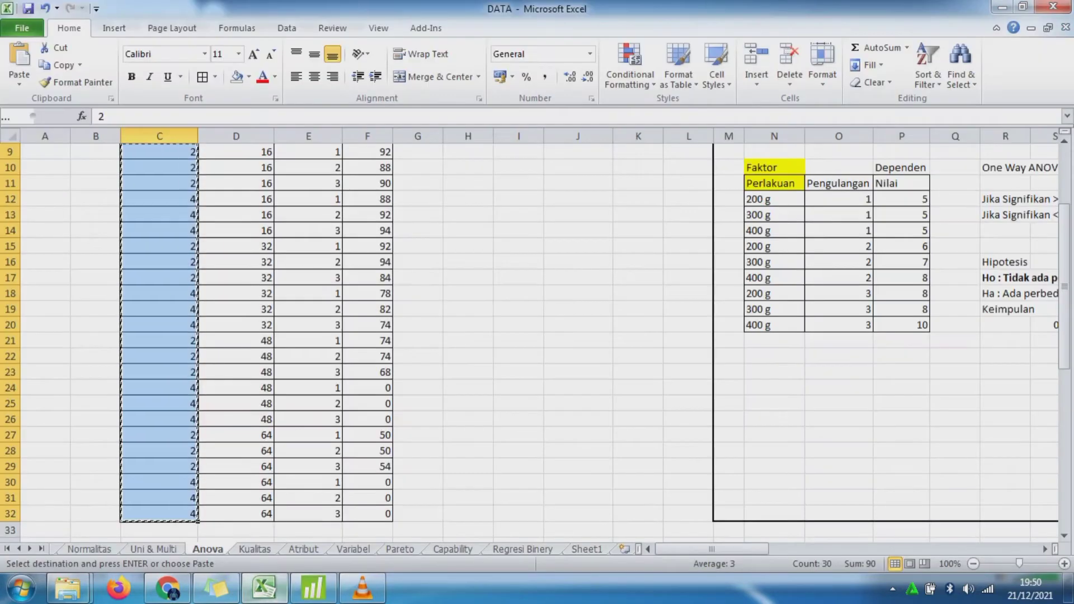
click(236, 278)
key(ctrl+Up)
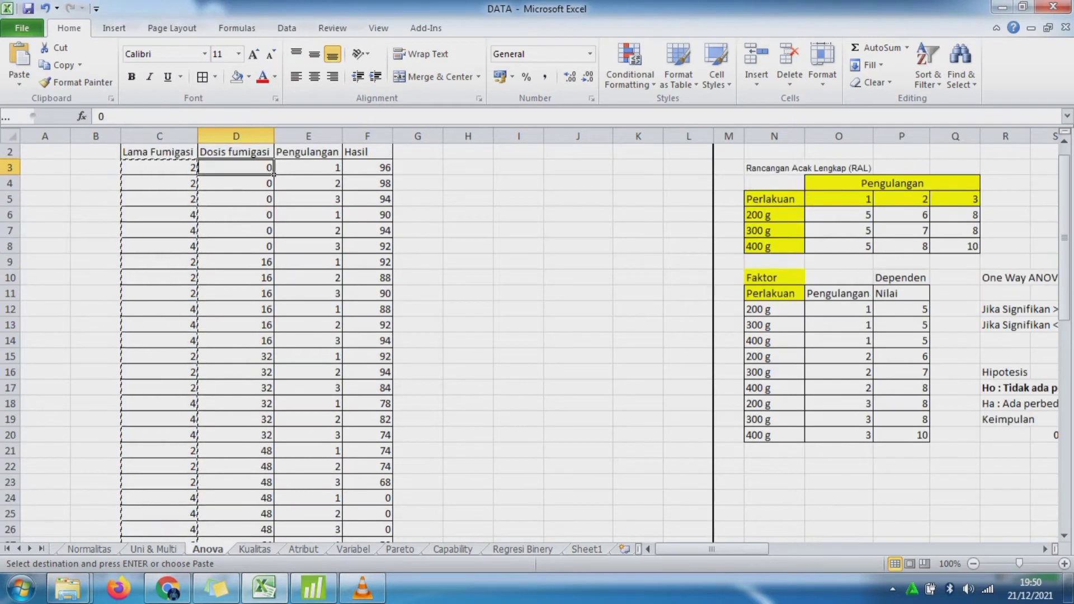
key(Up)
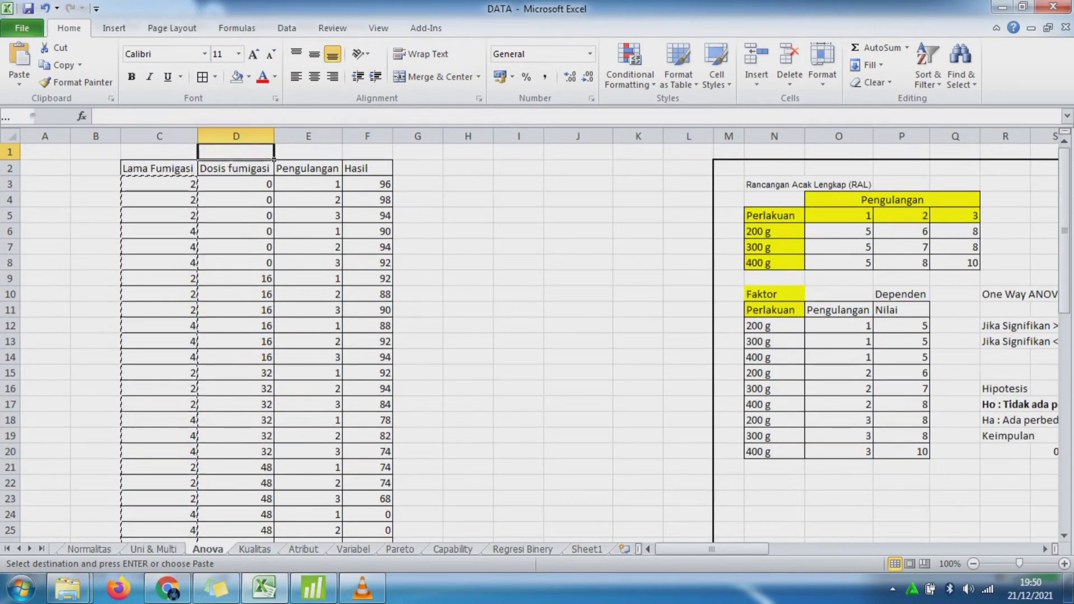
key(Down)
key(Down)
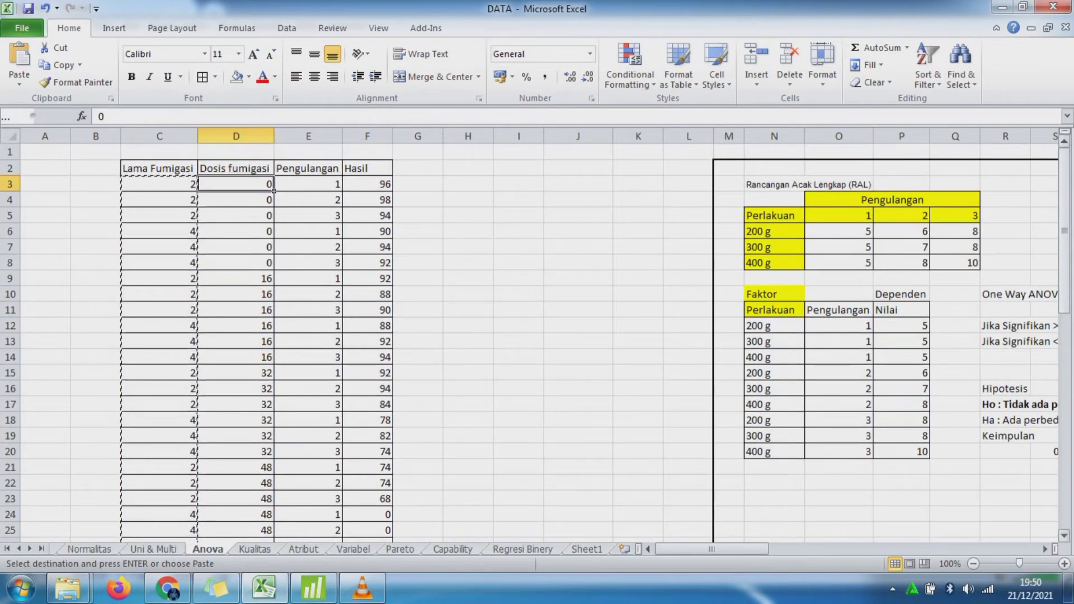
drag(1064, 184, 1064, 400)
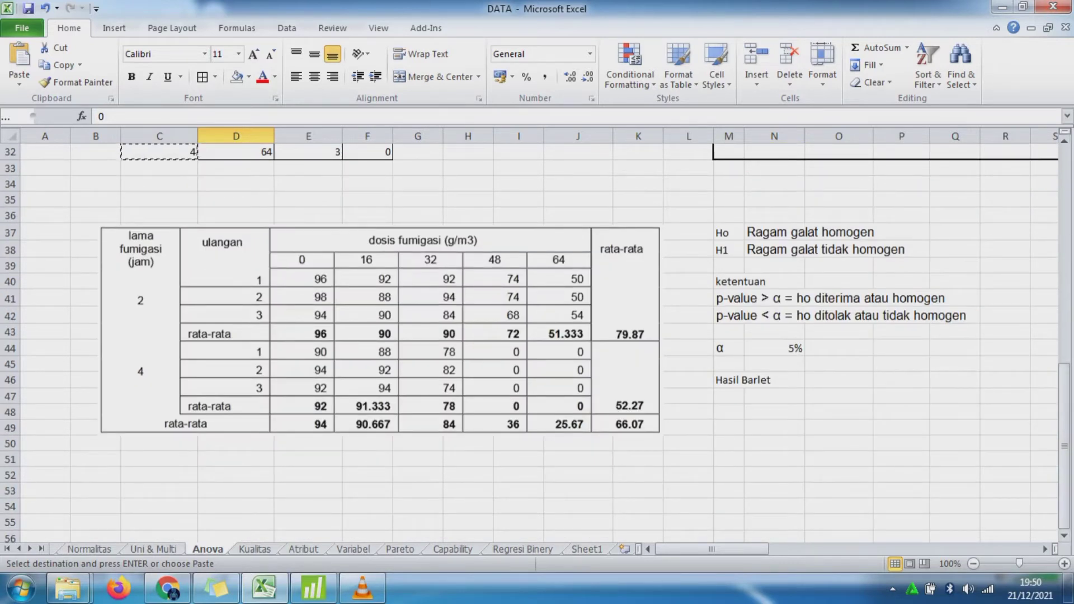
click(481, 330)
drag(1064, 375, 1063, 158)
drag(241, 184, 241, 404)
key(ctrl+c)
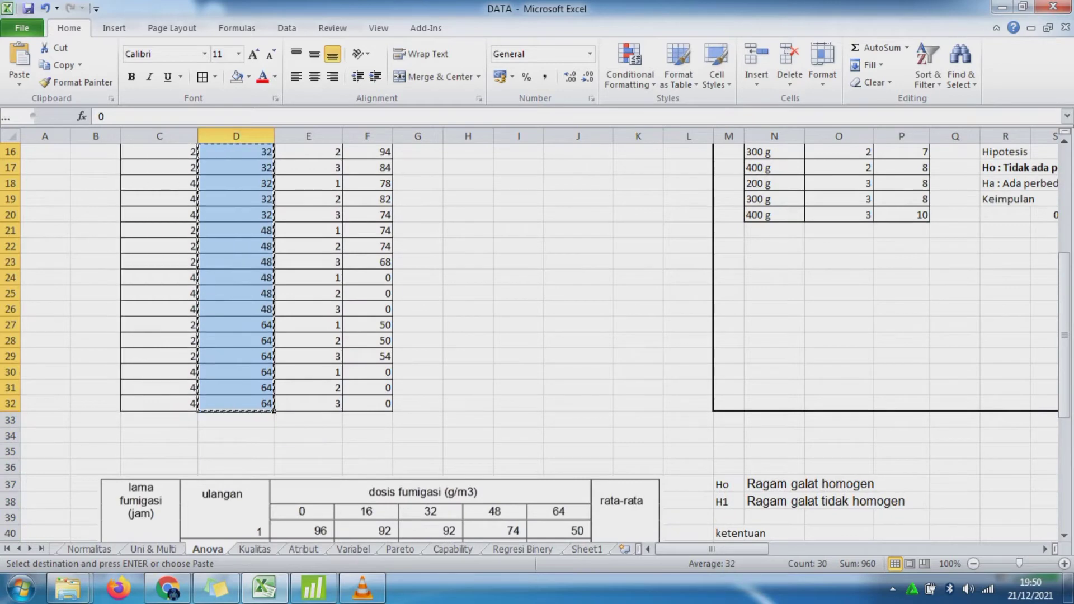
drag(1064, 286, 1065, 177)
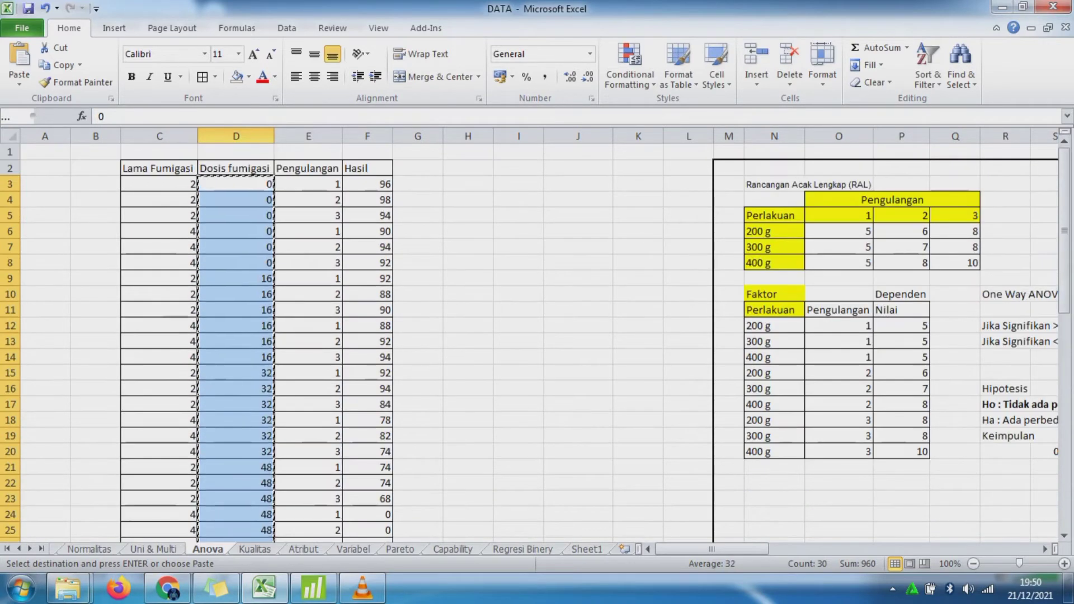
Step: Paste the copied dose values into column C3 of the Minitab worksheet and name the column Dosis
click(313, 591)
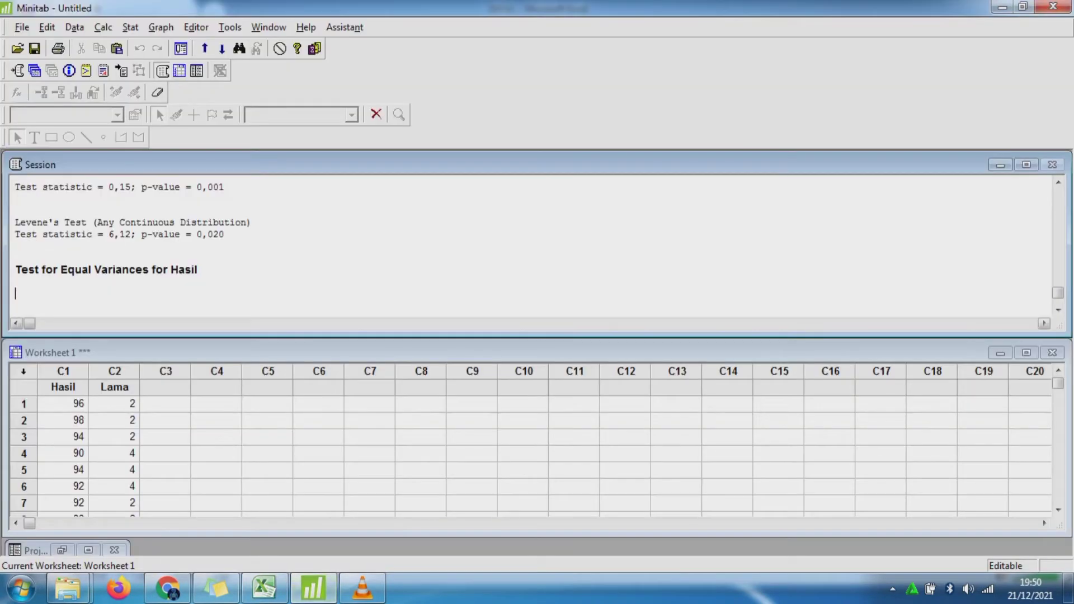
click(165, 404)
key(ctrl+v)
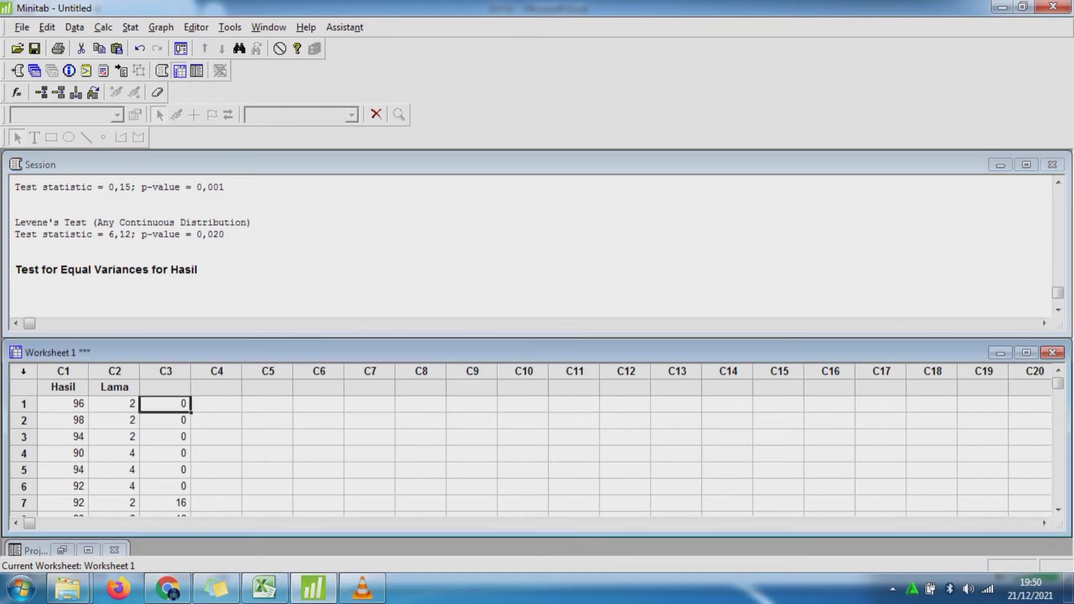
click(165, 387)
text(Dosis)
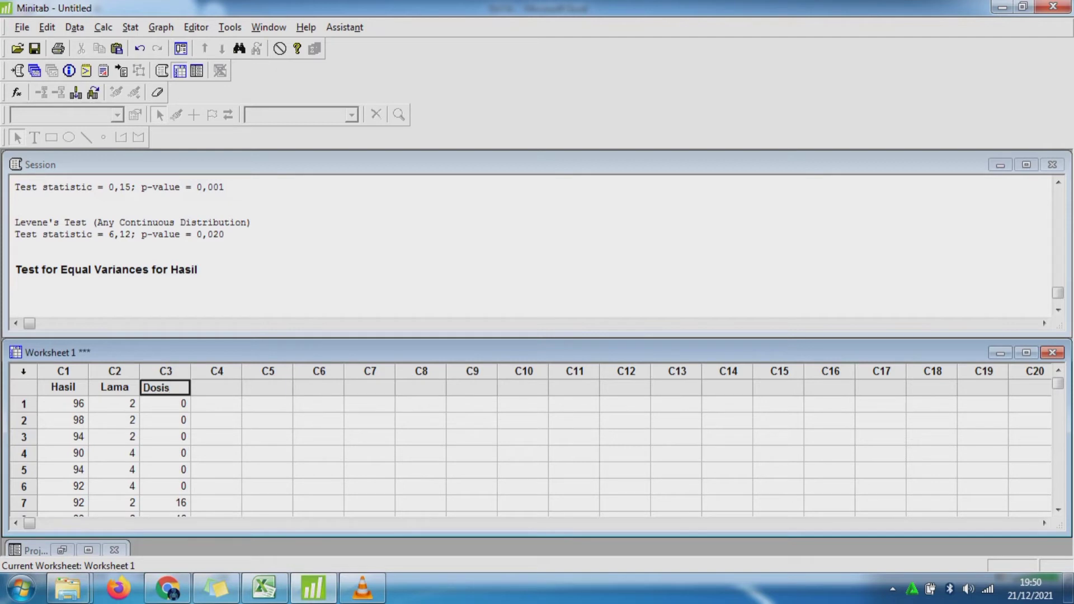
click(217, 421)
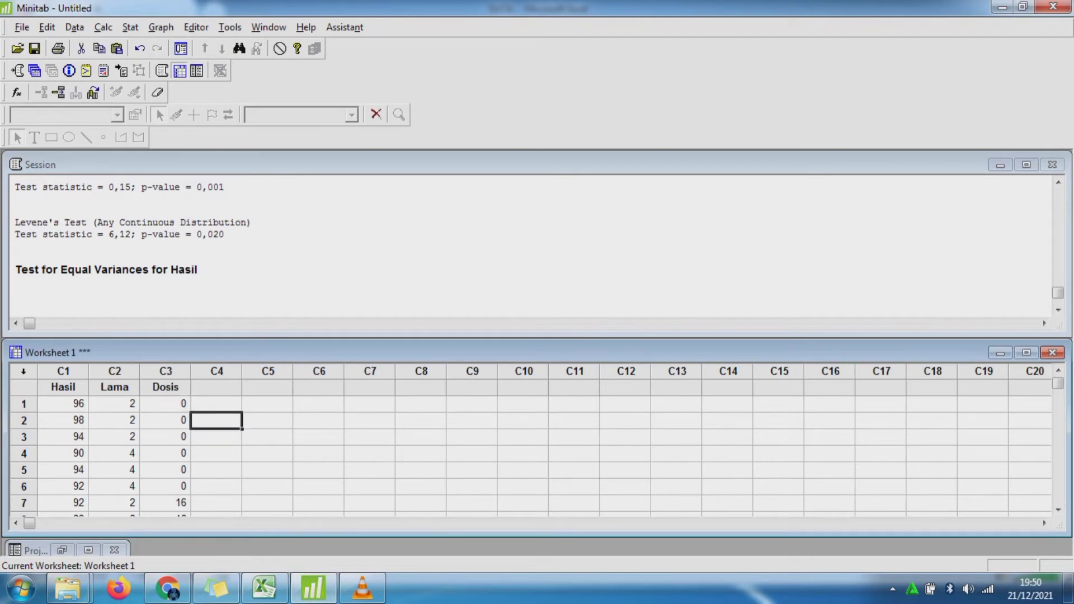
Step: Check the Dosis column in the Minitab worksheet down to its last filled row against Hasil and Lama
key(Left)
key(Down)
key(Down)
key(Down)
key(Down)
key(Down)
key(Down)
key(Down)
key(Down)
key(Down)
key(Down)
key(Down)
key(Down)
key(Down)
key(Down)
key(Down)
key(Down)
key(Down)
key(Down)
key(Down)
key(Down)
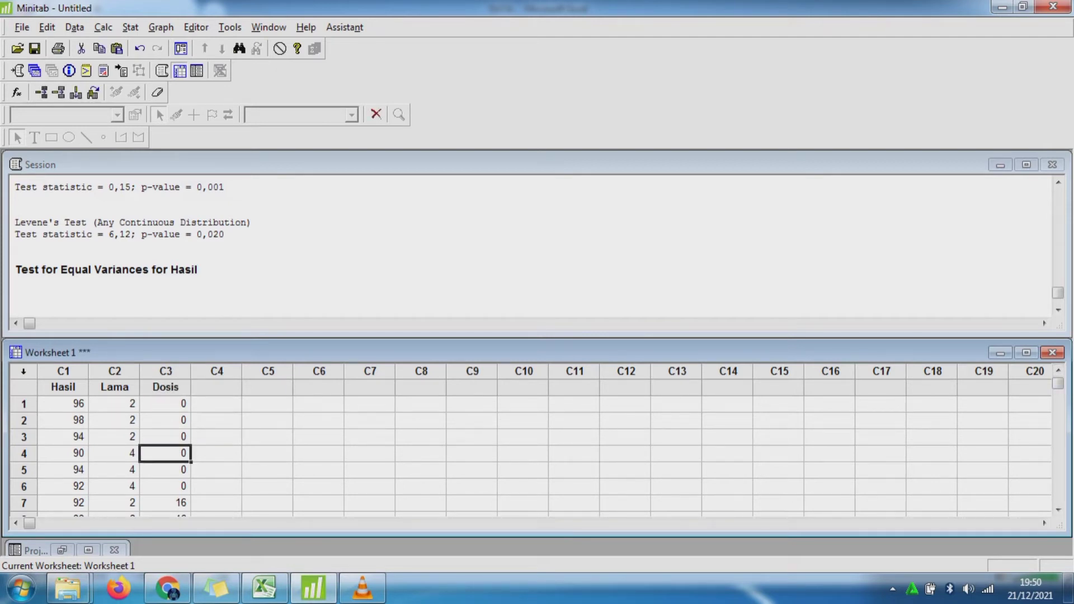
key(Down)
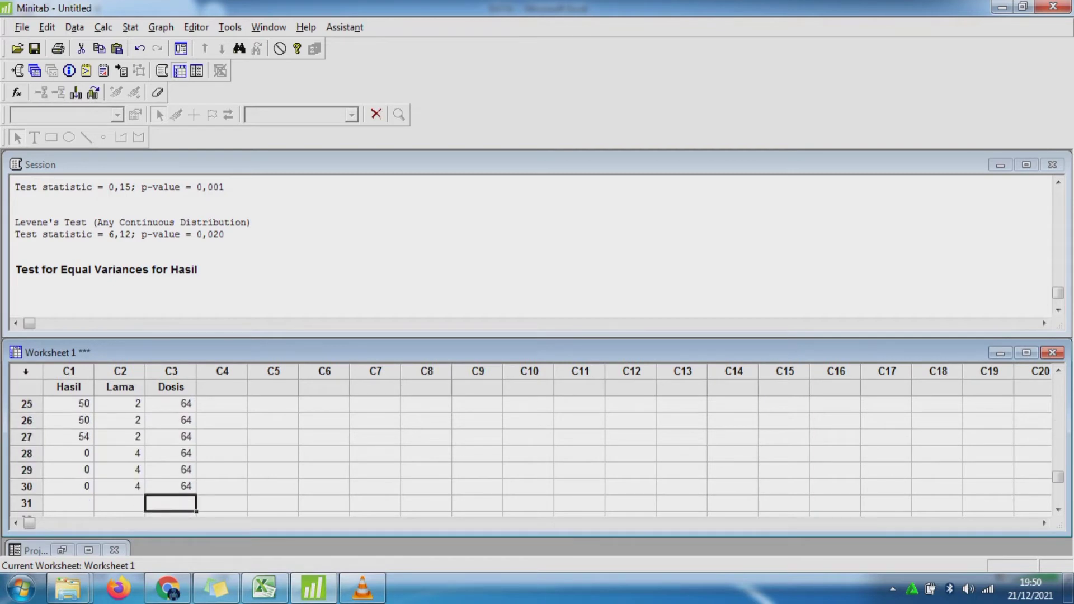
key(Up)
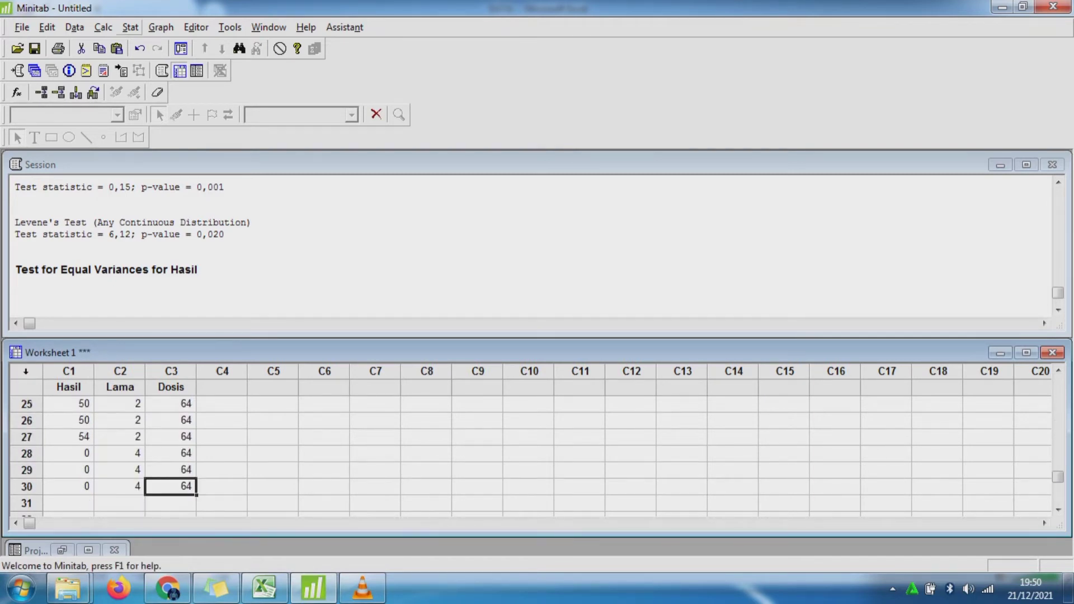
Step: Rerun the Test for Equal Variances with Hasil as the response and both Lama and Dosis as factors
key(alt+s)
key(Down)
mouse_move(182, 80)
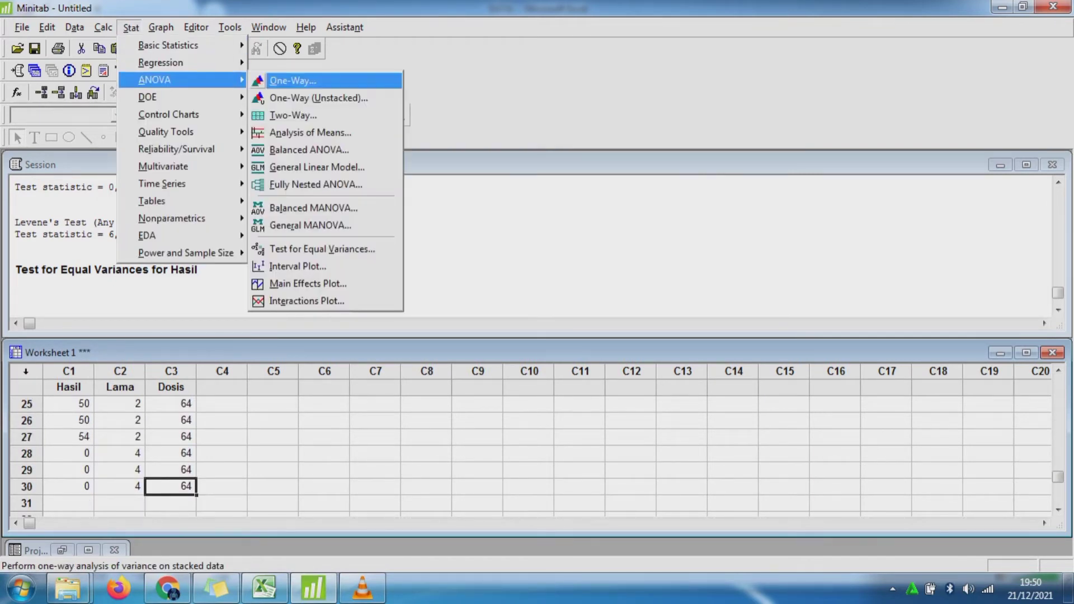
key(Down)
key(Down)
key(Down)
key(Down)
key(Down)
key(Down)
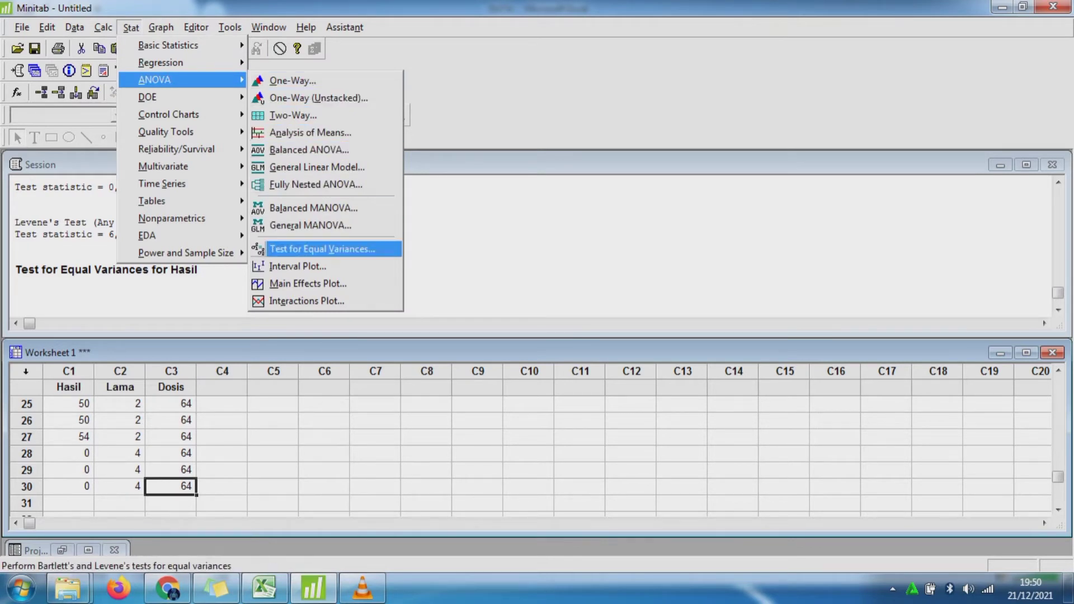
key(Down)
key(Up)
key(Return)
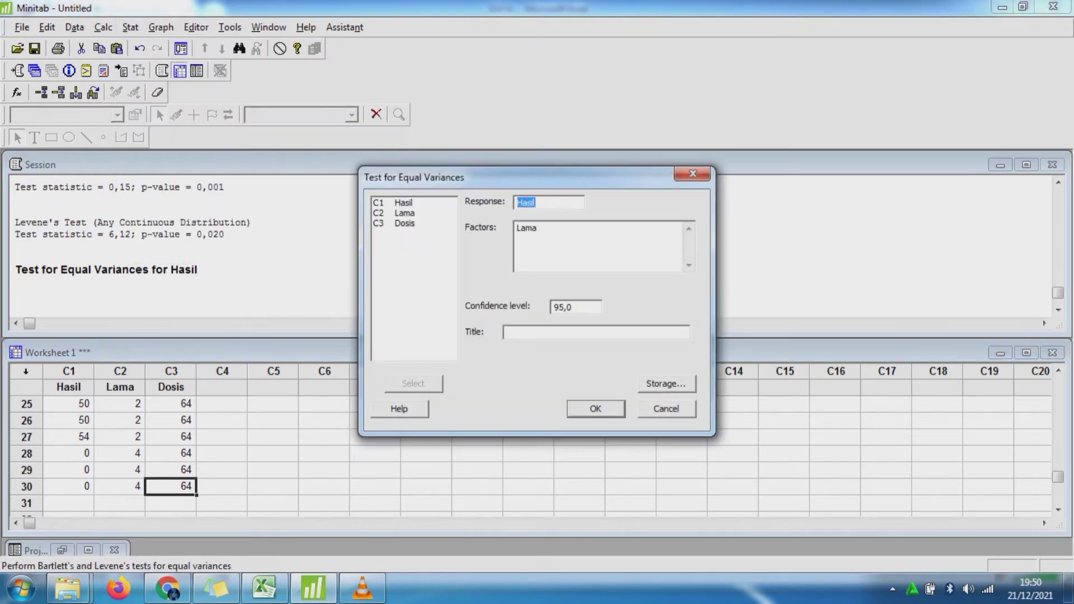
click(538, 229)
click(404, 223)
click(413, 383)
key(Return)
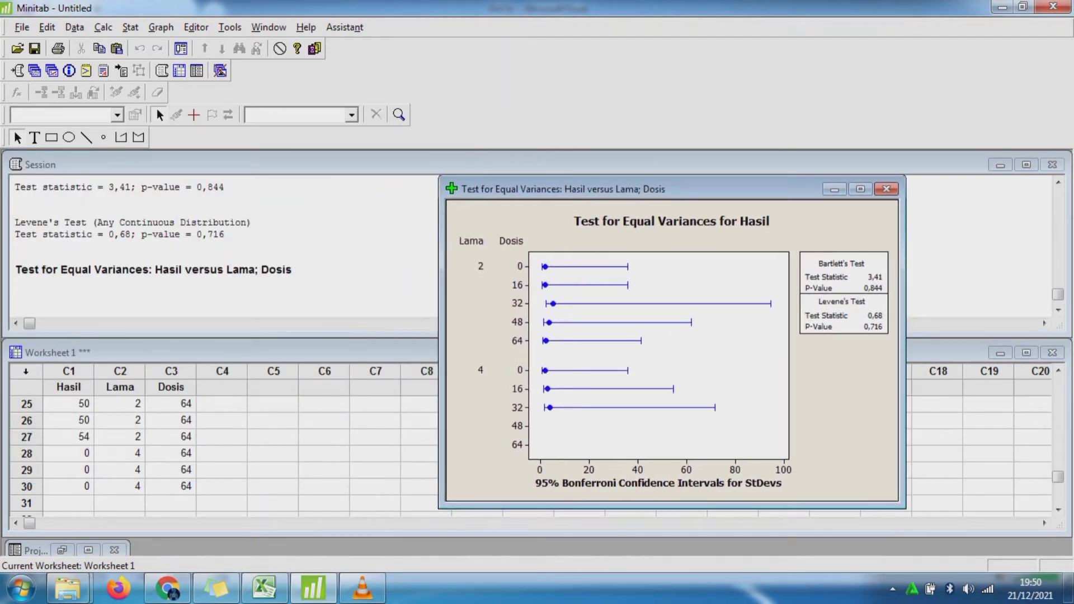
Step: Copy the Hasil versus Lama; Dosis equal variances graph into the Excel Anova sheet and place it beside the Hasil Barlet label
click(843, 296)
click(843, 386)
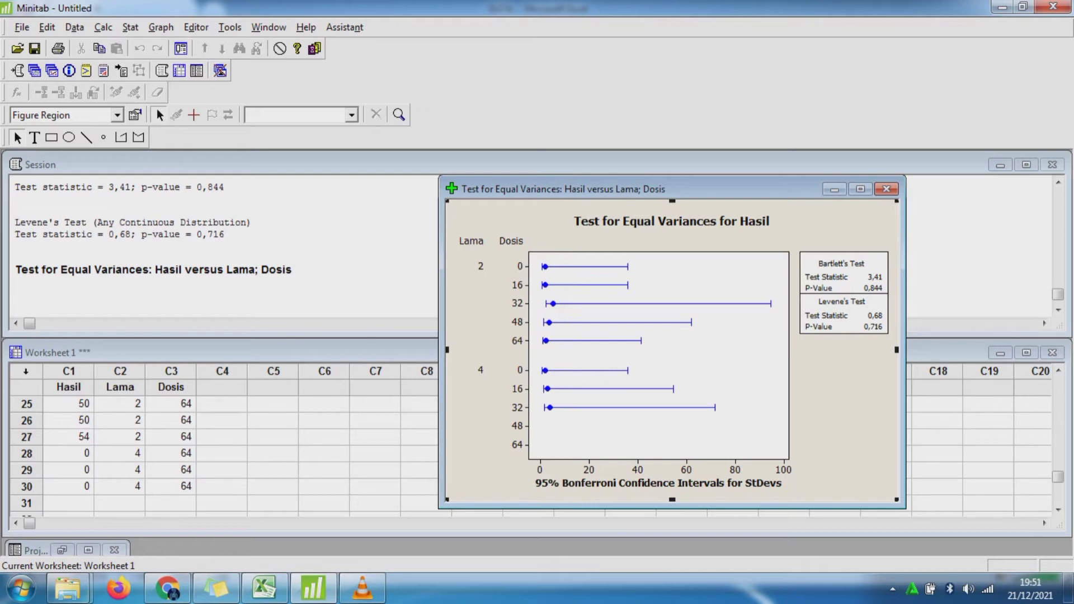
click(264, 588)
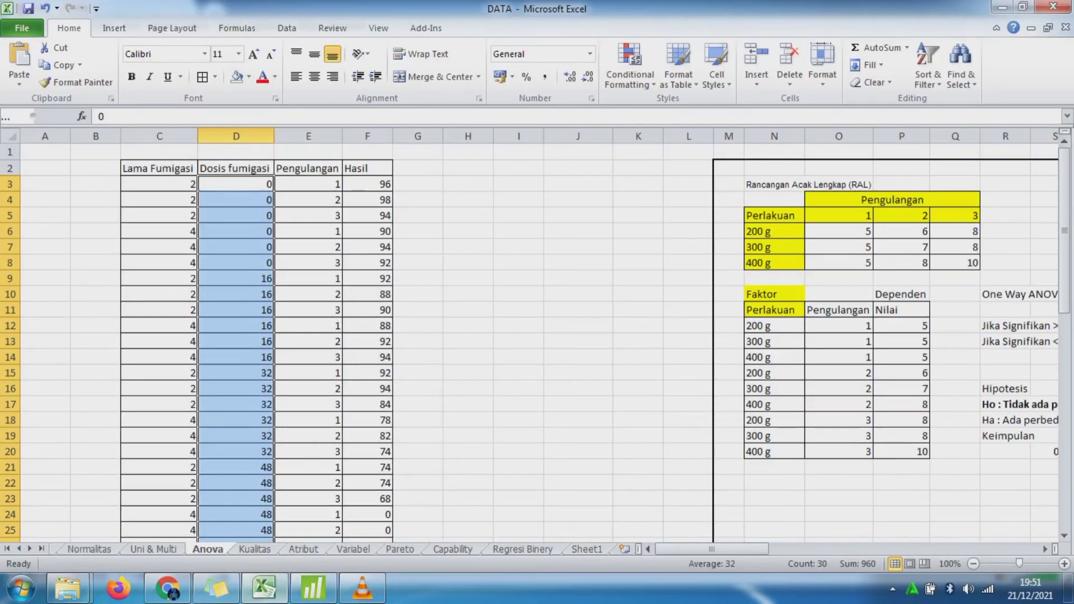
drag(1065, 231, 1064, 446)
click(838, 443)
key(ctrl+v)
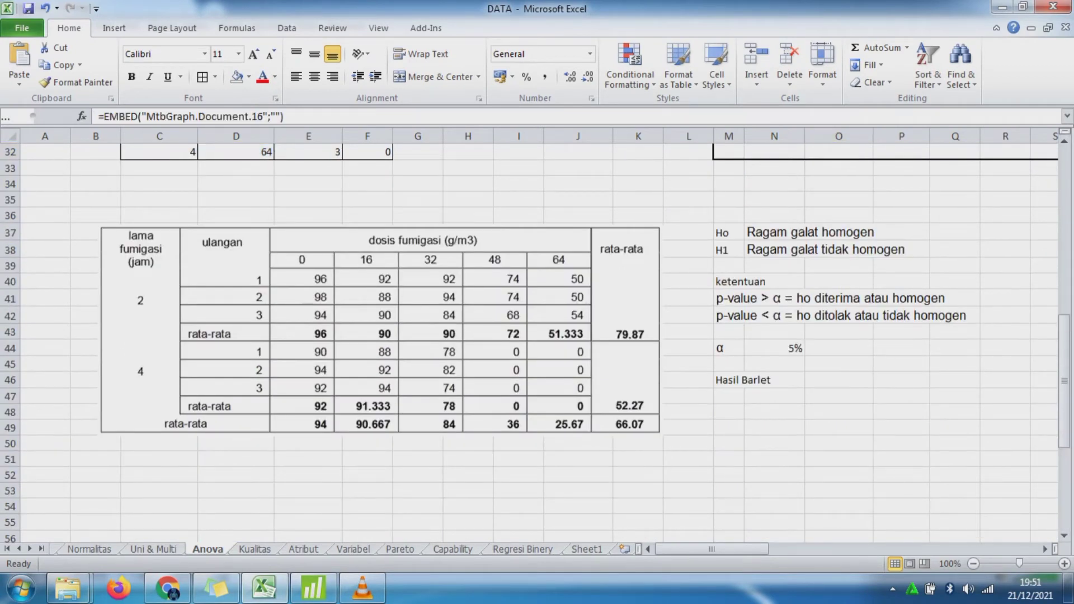
drag(889, 467, 1014, 391)
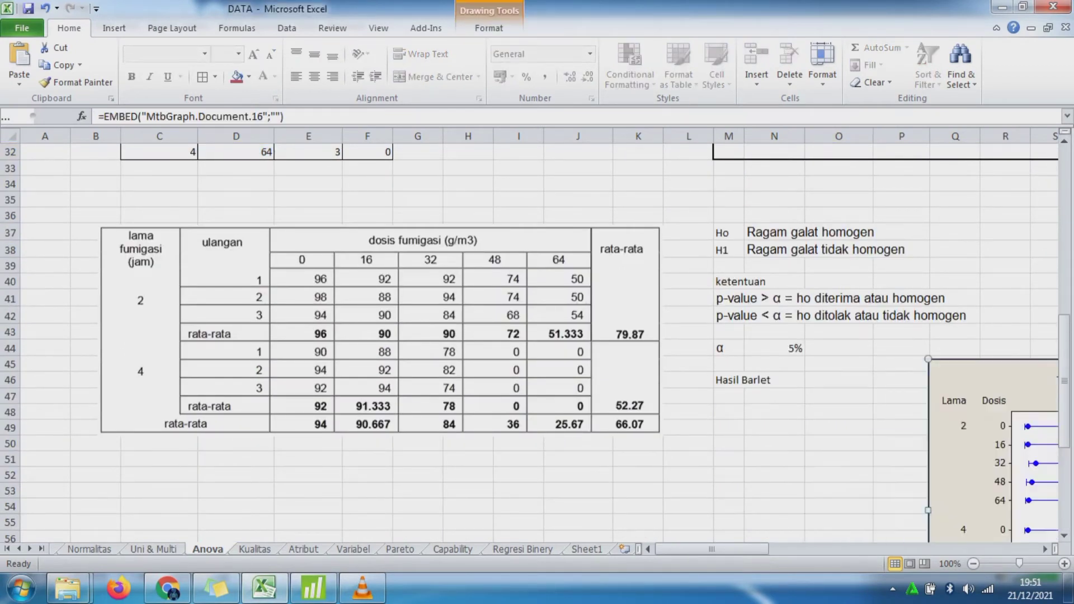
Step: Enter "P-Value = 0,844 > 0,05" in the cell directly below the Hasil Barlet label on the Anova sheet
click(783, 475)
click(838, 475)
key(Right)
key(Right)
key(Right)
key(Right)
key(Right)
key(Right)
key(Right)
key(Right)
key(Right)
key(Right)
key(Right)
key(Right)
key(Right)
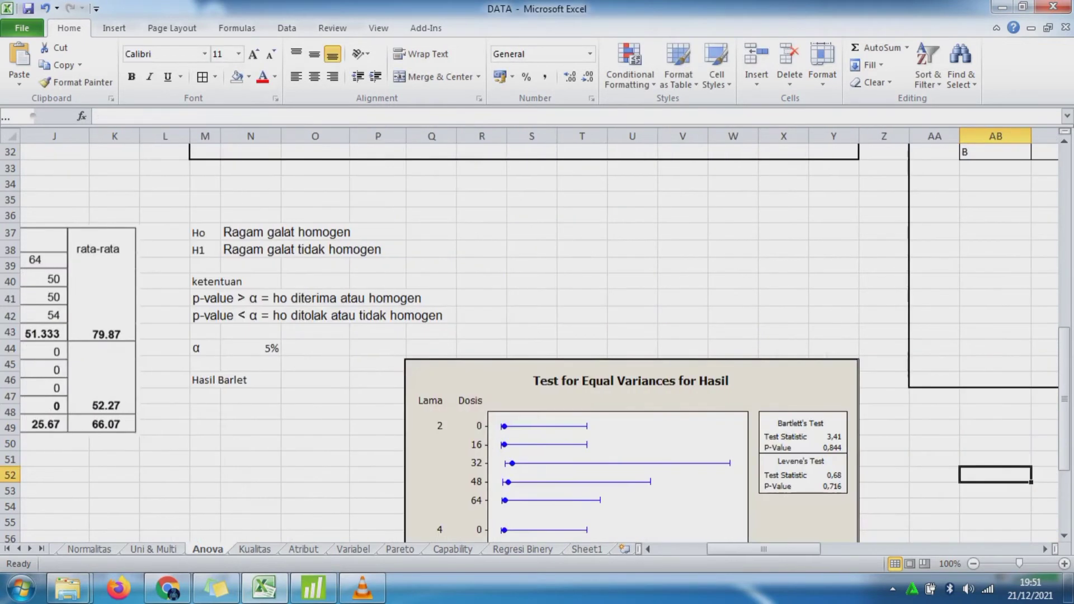
drag(1064, 414, 1064, 455)
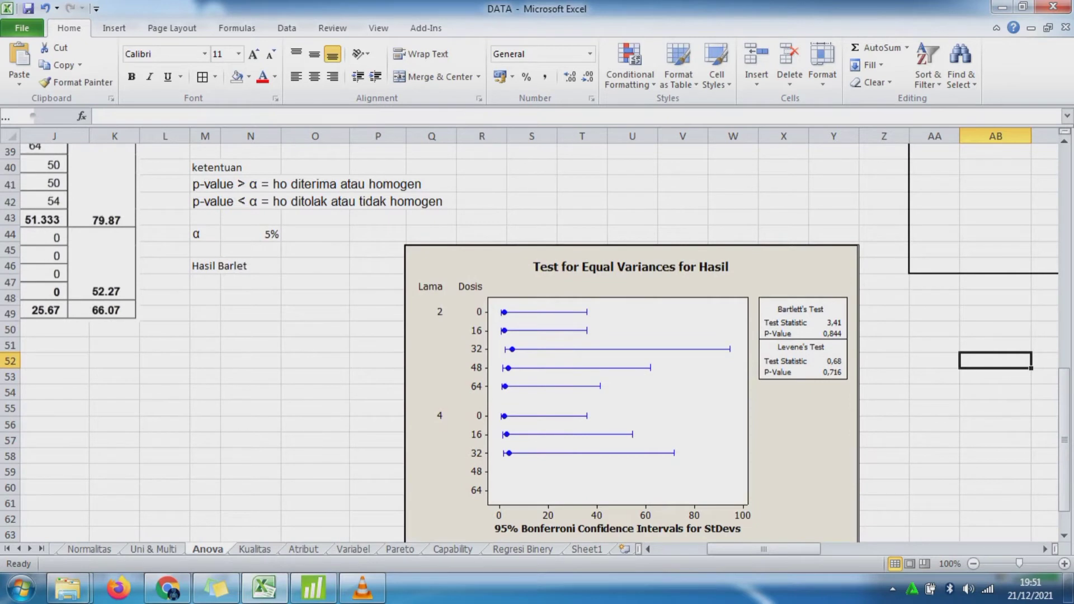
click(205, 282)
text(P)
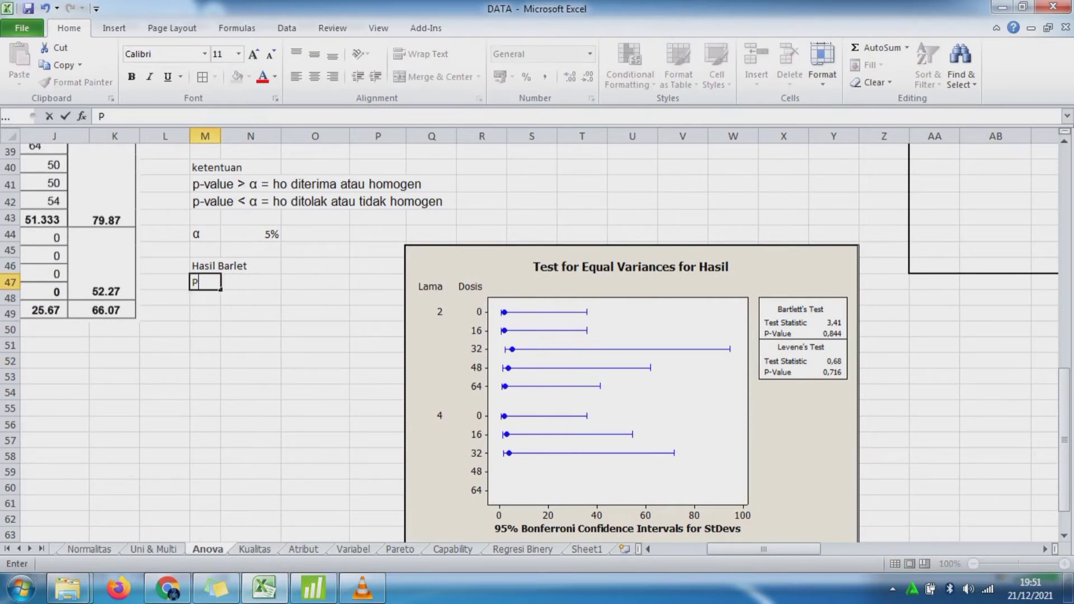
text(-Value = 0,)
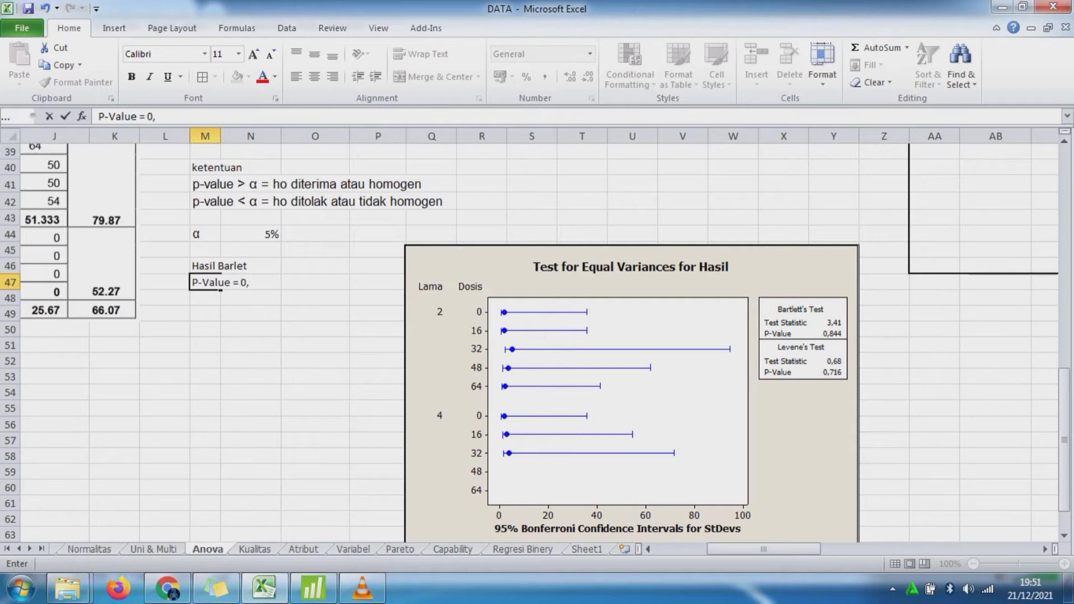
text(844)
text( > o,)
key(BackSpace)
key(BackSpace)
text(0,05)
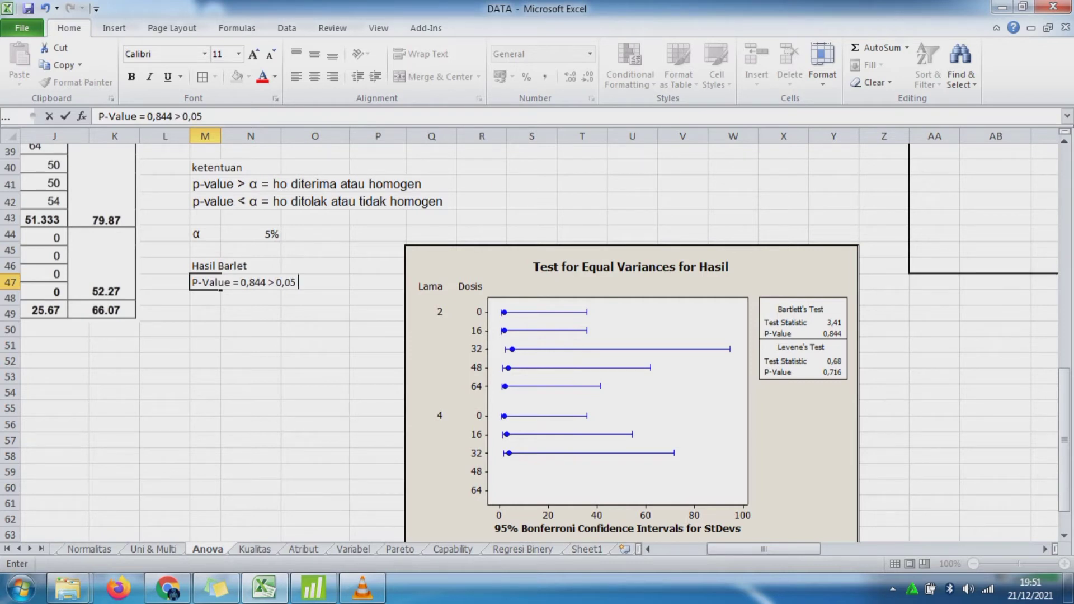
key(Return)
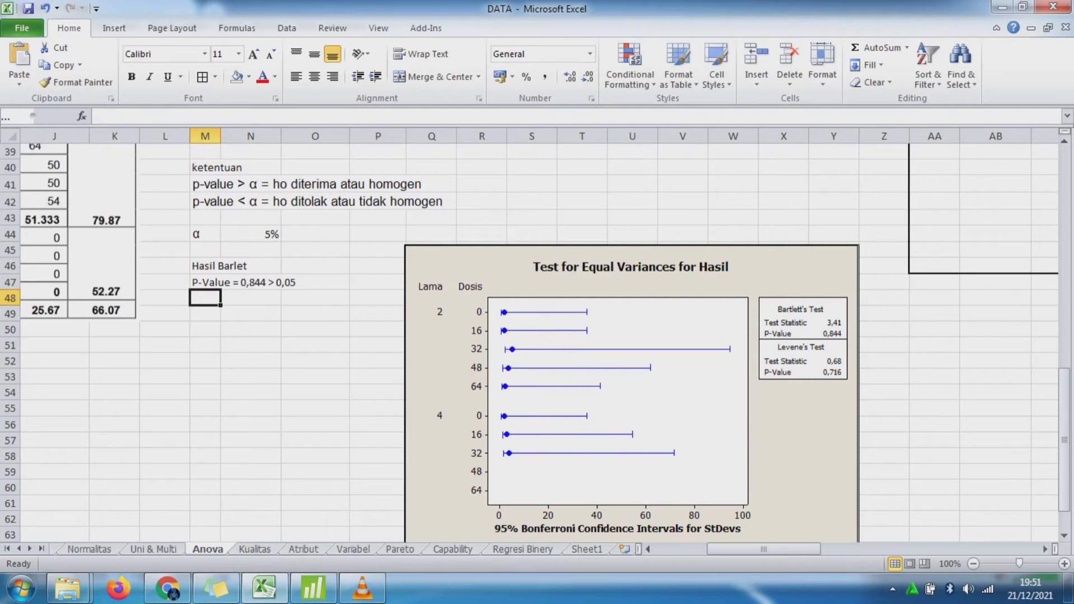
Step: Add the label "kesimpulan" below the p-value line and enter "Ho diterima atau data Homogen" in the cell under it
text(kesimpul)
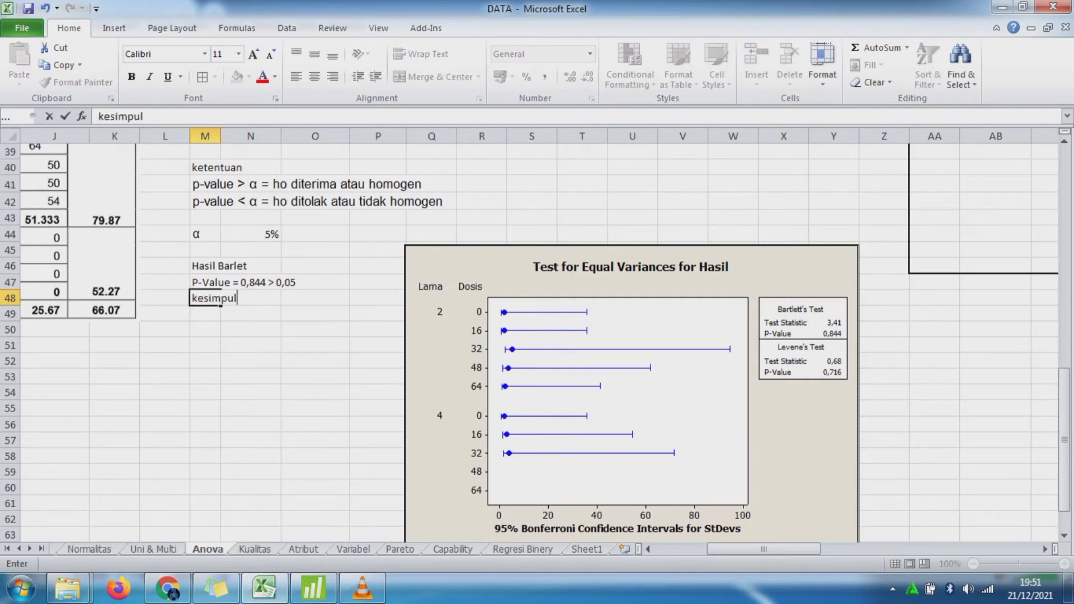
text(an)
key(Return)
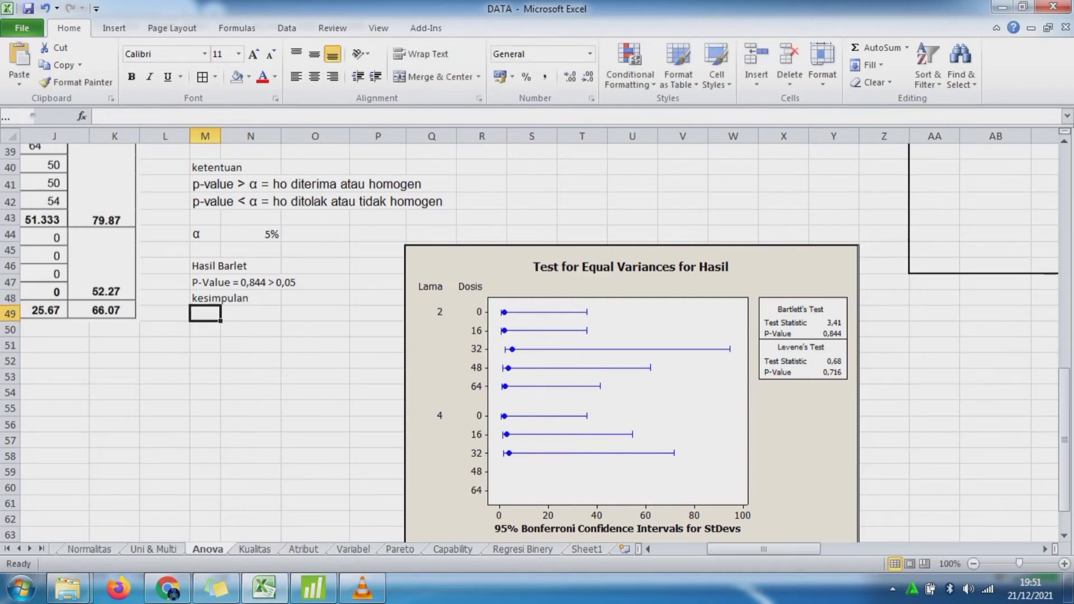
text(Ho)
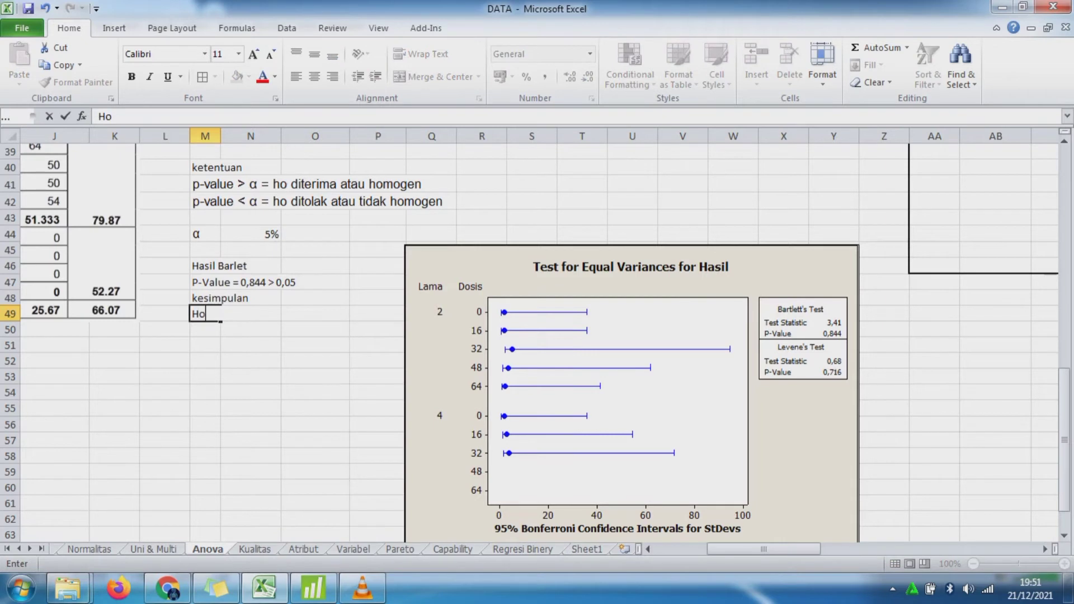
text( diterima a)
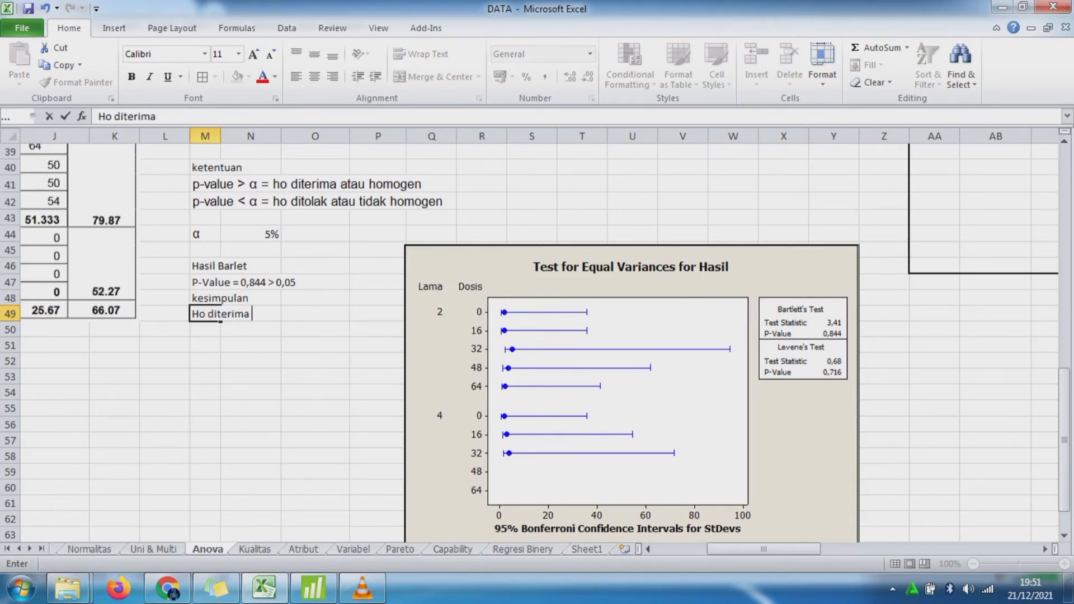
text( atau data)
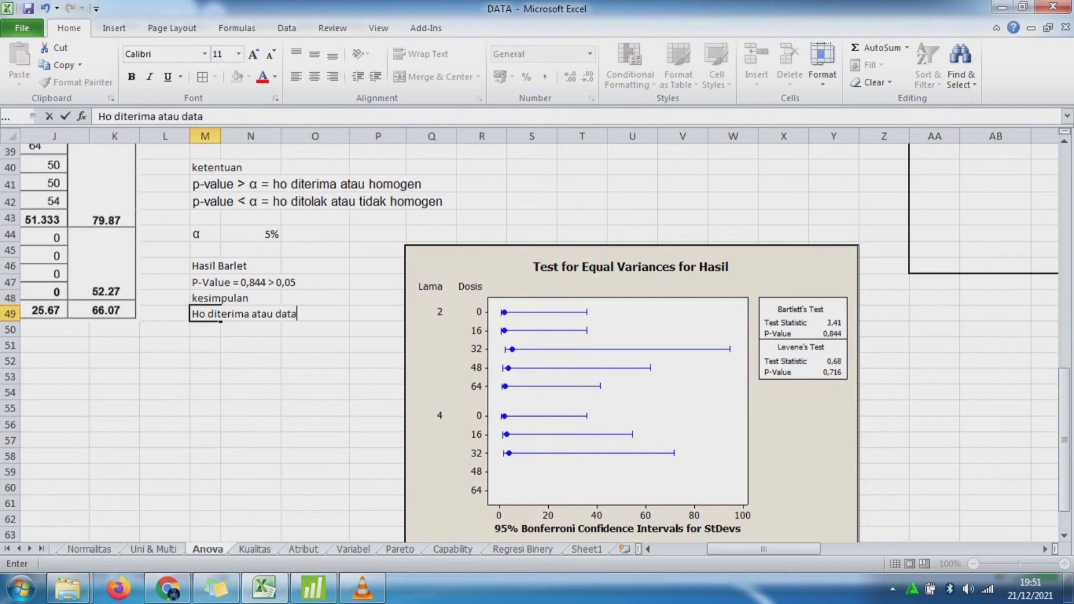
text( Homogen)
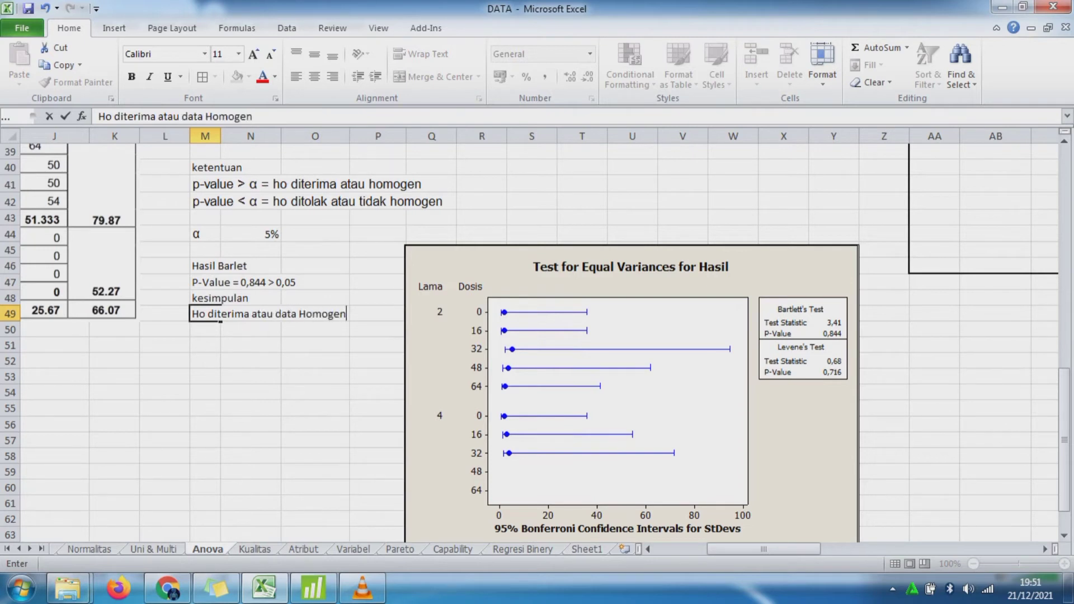
key(Return)
Step: Highlight the three p-value and conclusion lines, cells M47:O49, with a yellow fill
drag(204, 283, 313, 315)
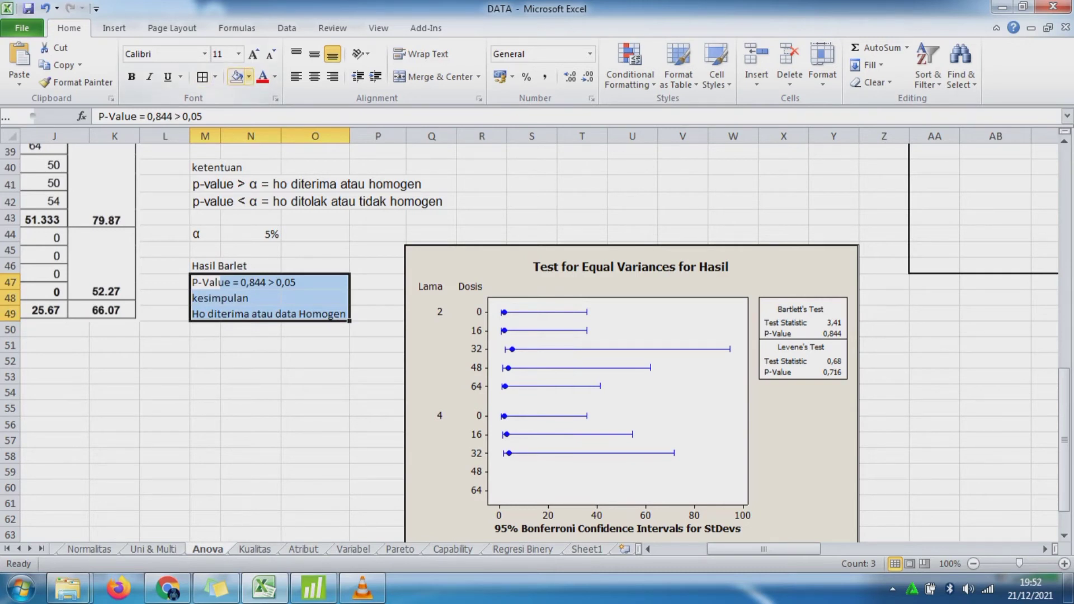
click(248, 77)
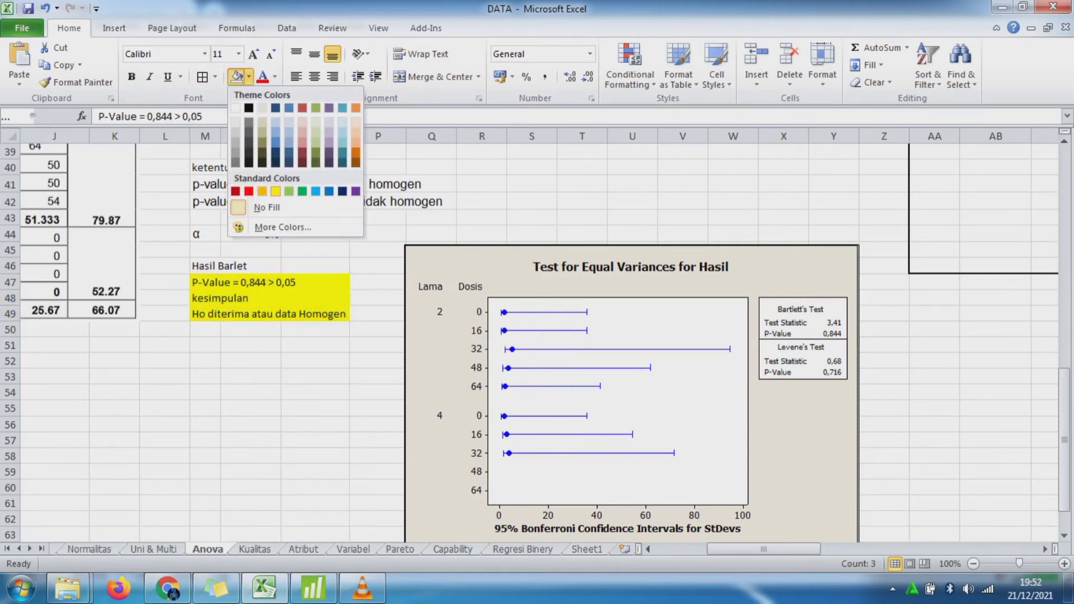
click(276, 191)
click(315, 376)
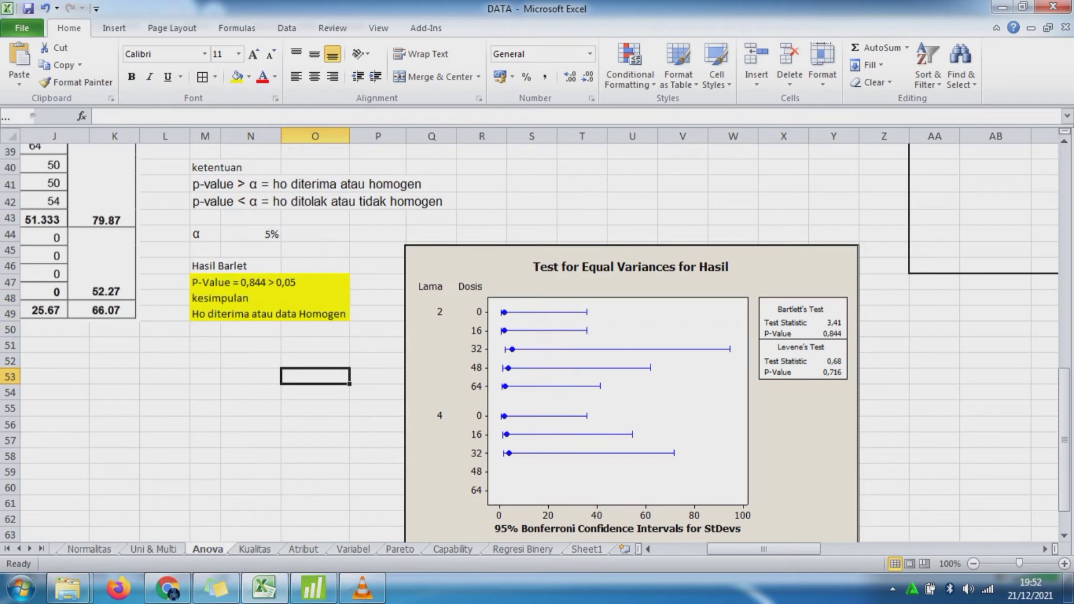
click(631, 396)
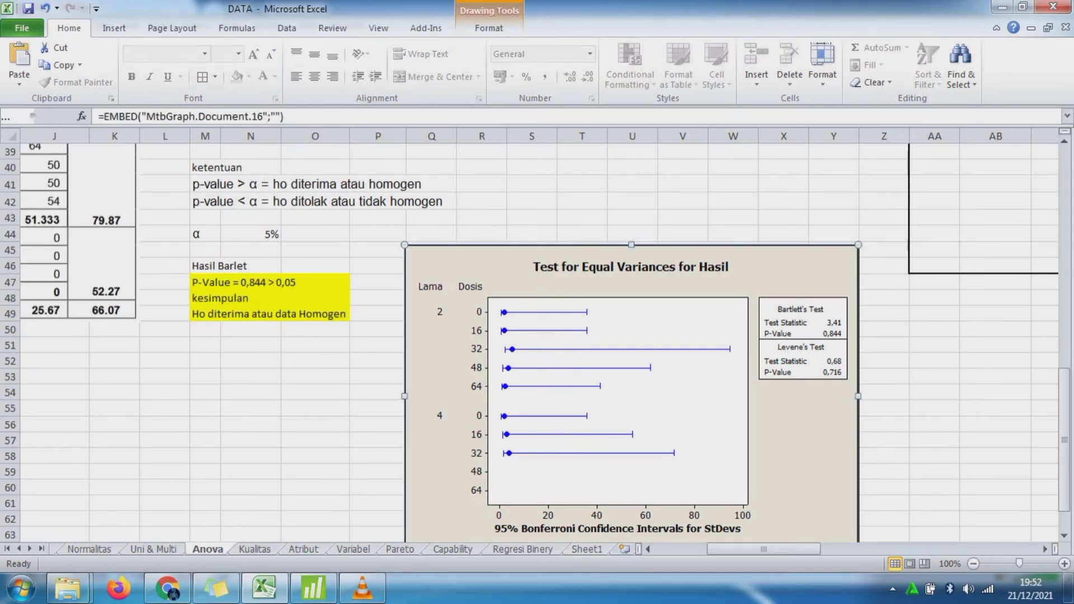
Step: On Sheet1, head the first two columns of the stacked data Hasil and Air in cells J2 and K2
click(587, 550)
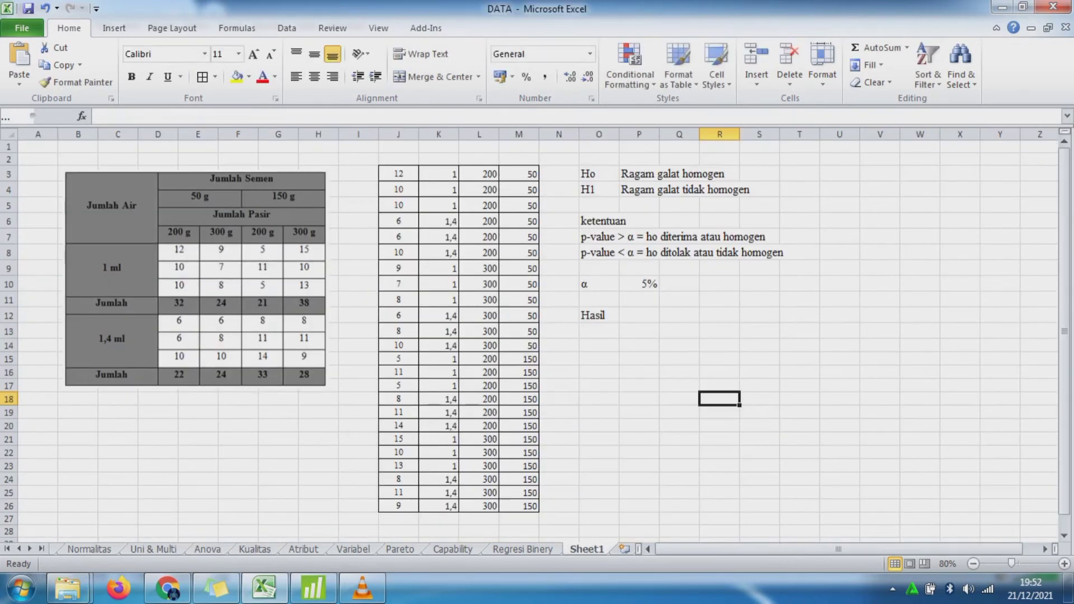
click(196, 279)
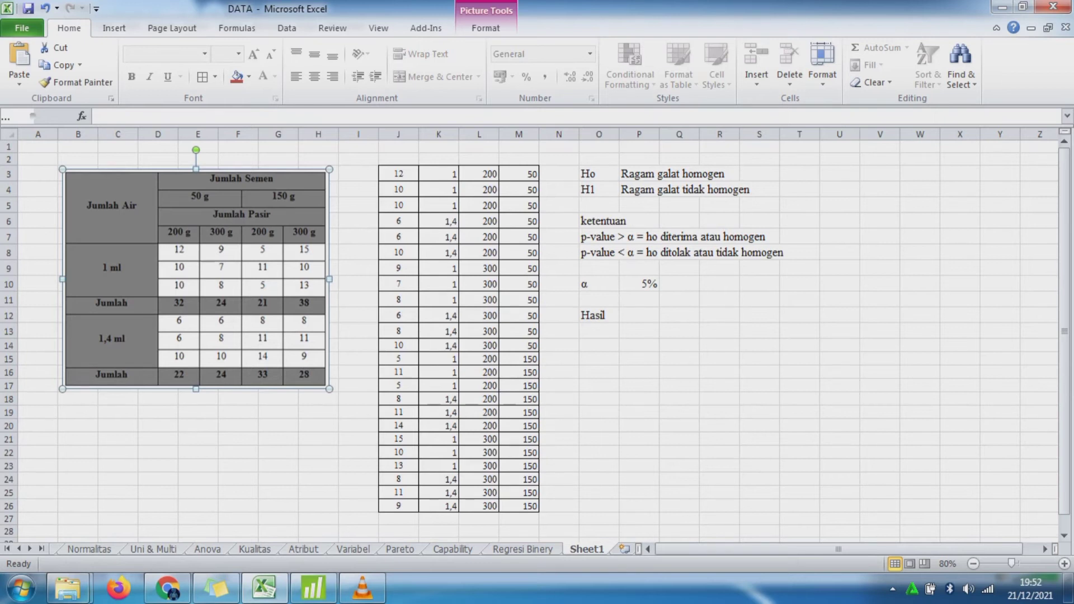
click(398, 160)
text(Hasil)
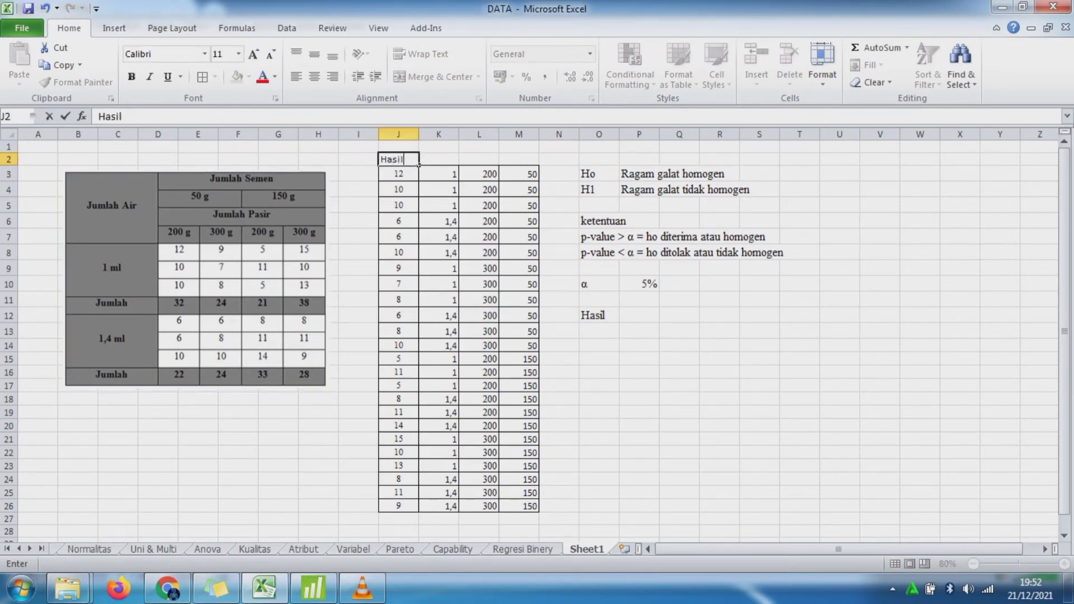
key(Tab)
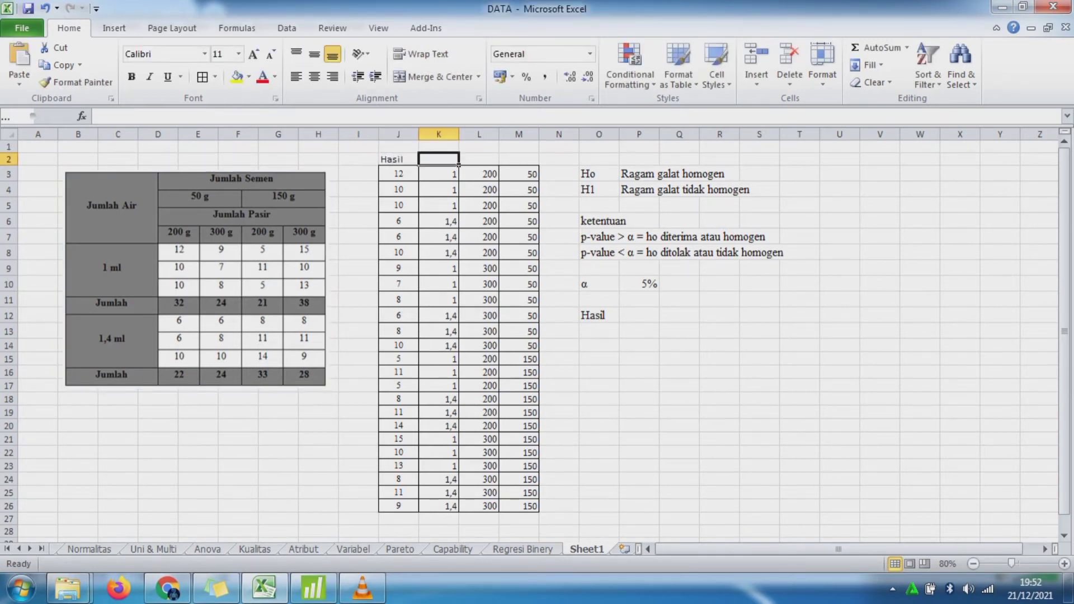
text(air)
key(BackSpace)
key(BackSpace)
key(BackSpace)
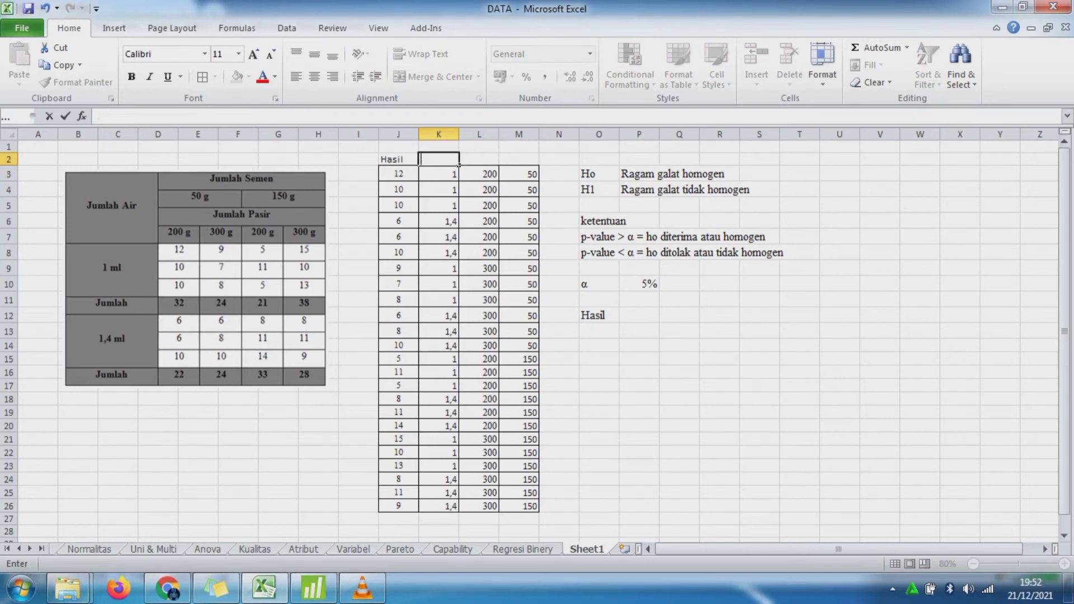
text(Air)
key(Return)
key(Up)
key(Right)
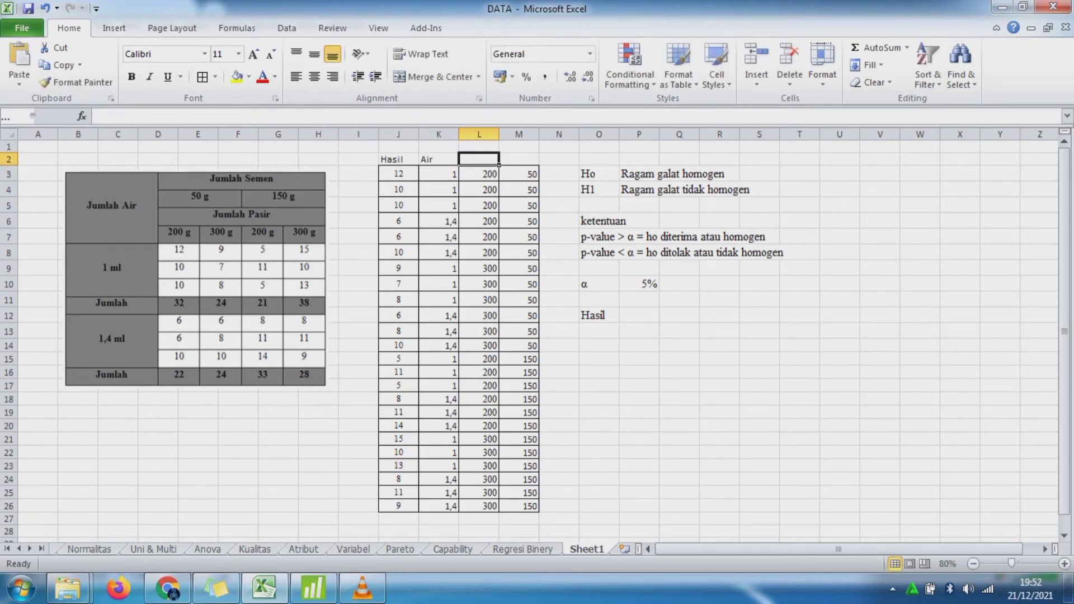
Step: Head the third data column Pasir in cell L2, dismissing the Windows color scheme prompt without changing the scheme
text(Pasi)
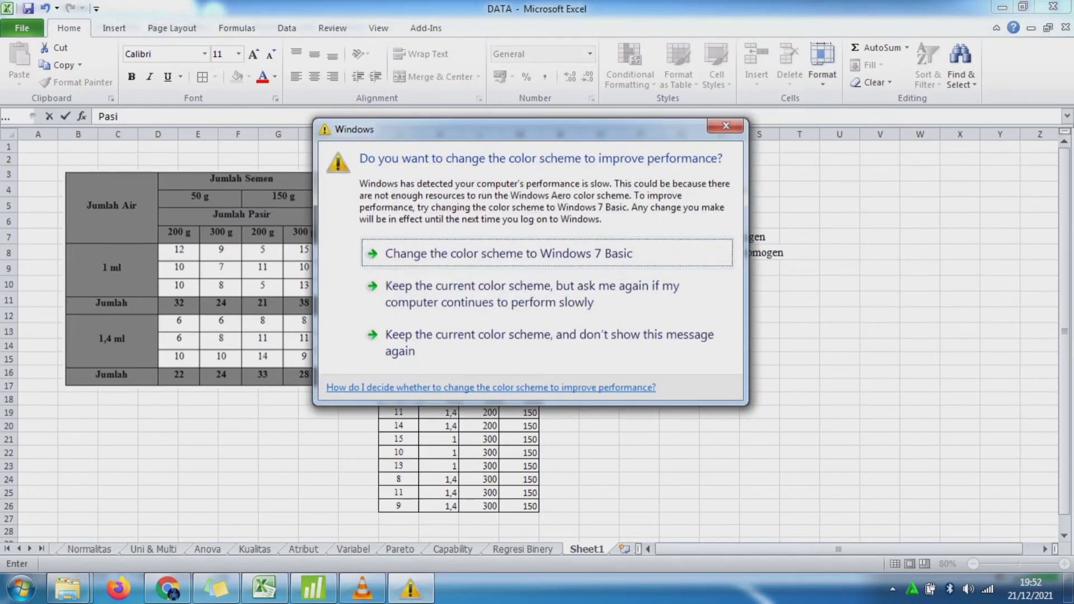
click(726, 125)
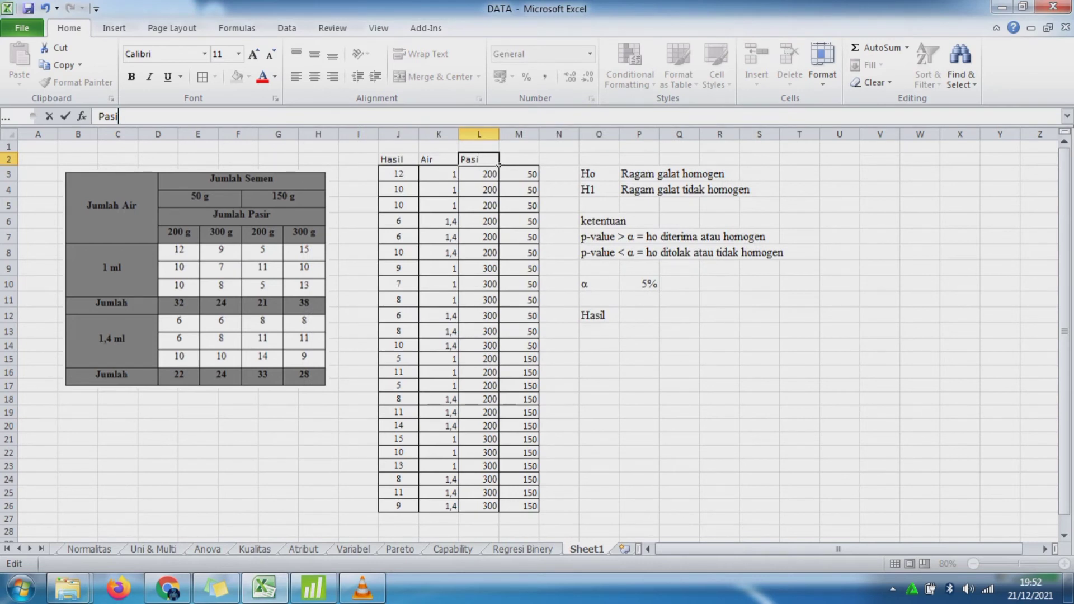
text(r)
key(Return)
key(Up)
key(Right)
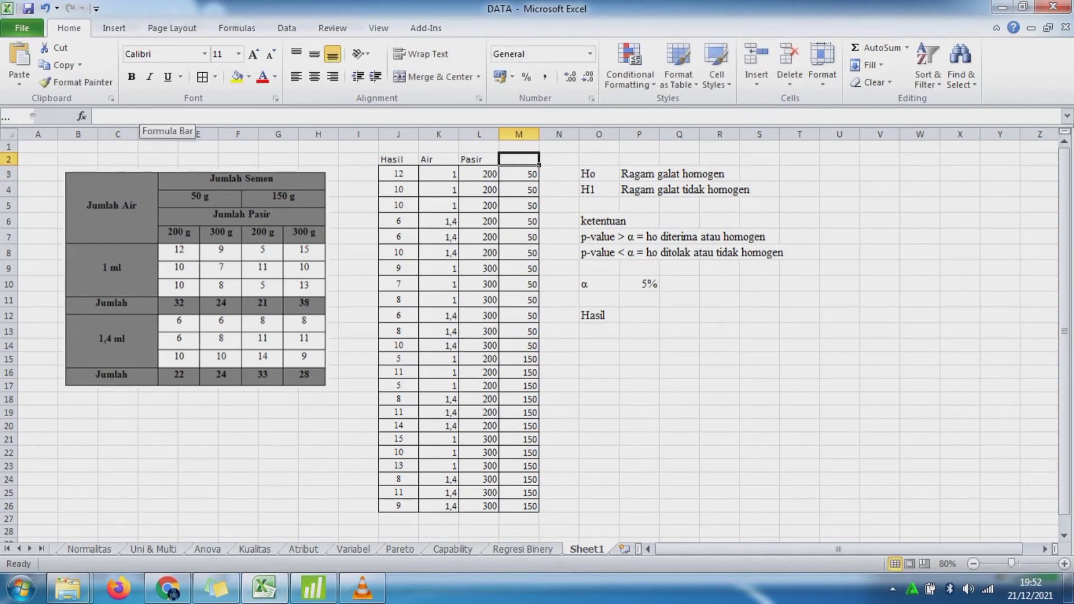
Step: Head the fourth data column Semen in cell M2 and fill the heading row J2:M2 yellow
text(Semen)
key(Return)
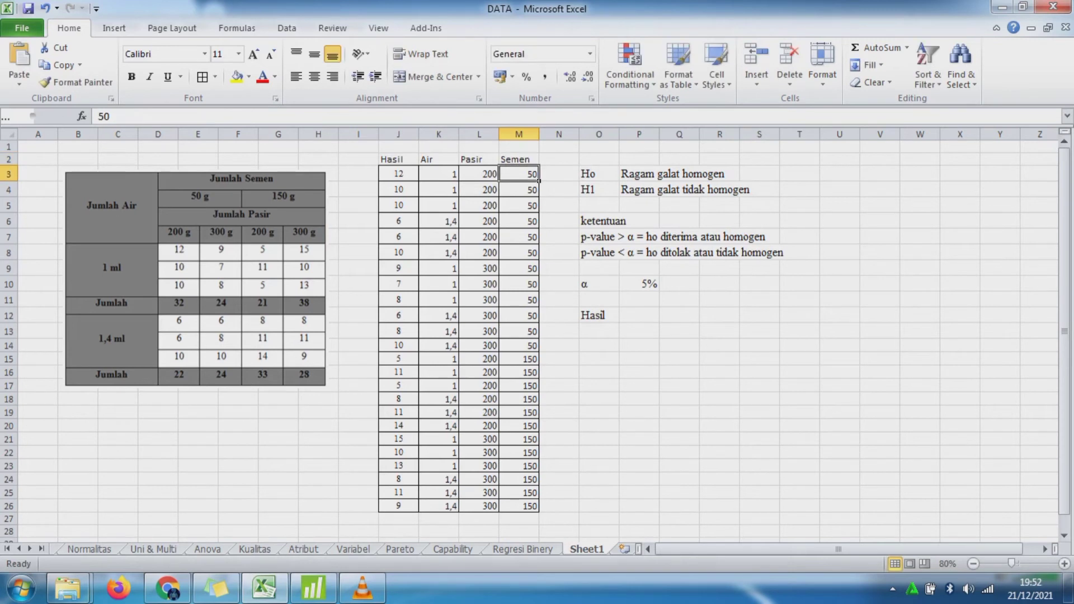
drag(398, 159, 519, 159)
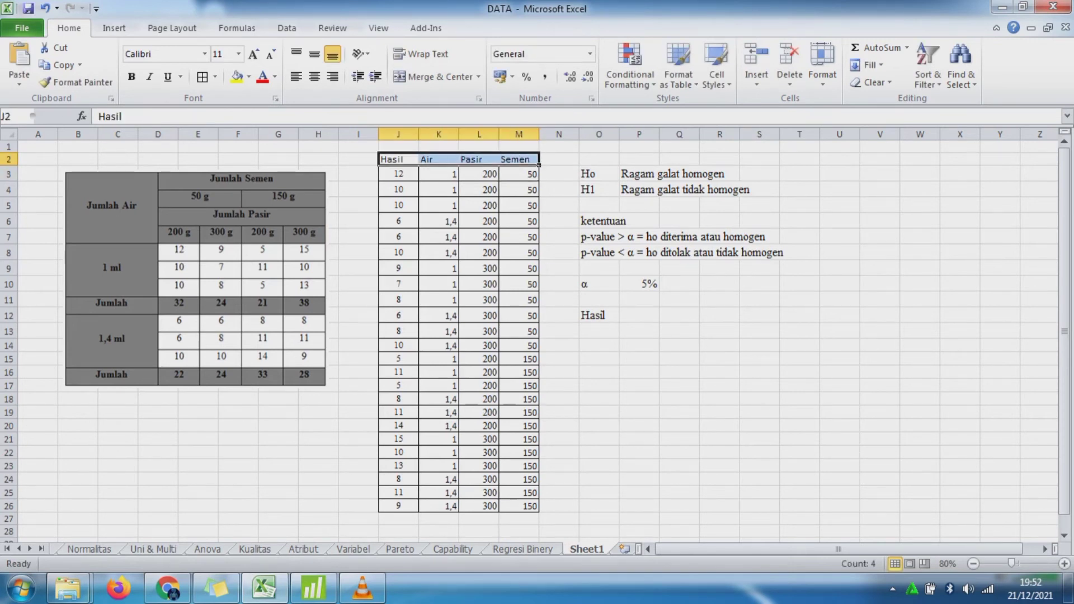
click(238, 76)
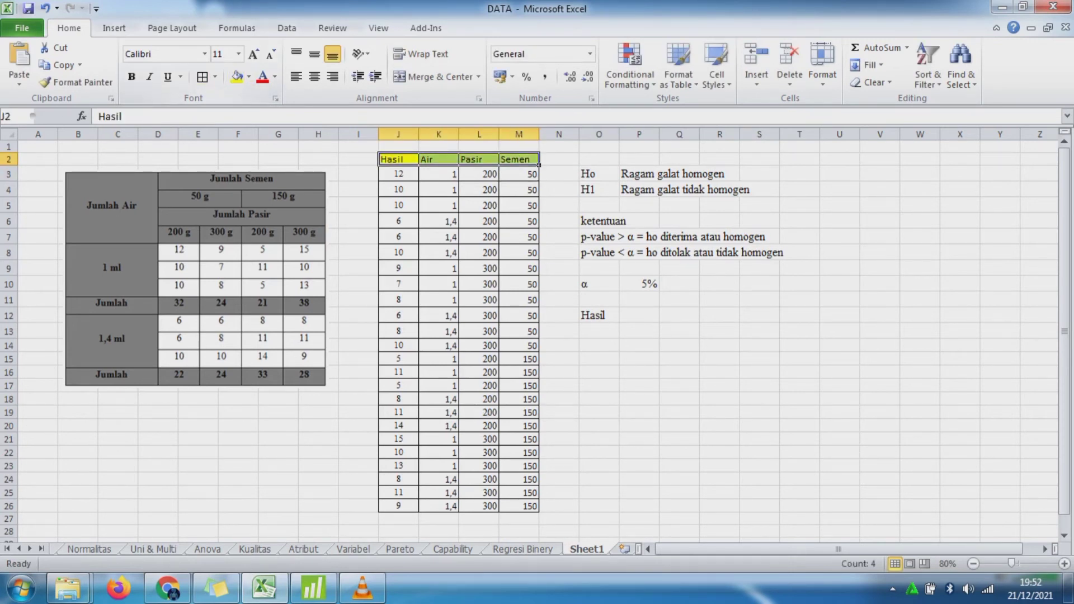
Step: Copy the data in J3:M26, switch to Minitab and close the Hasil versus Lama; Dosis graph without saving it
drag(398, 174, 519, 506)
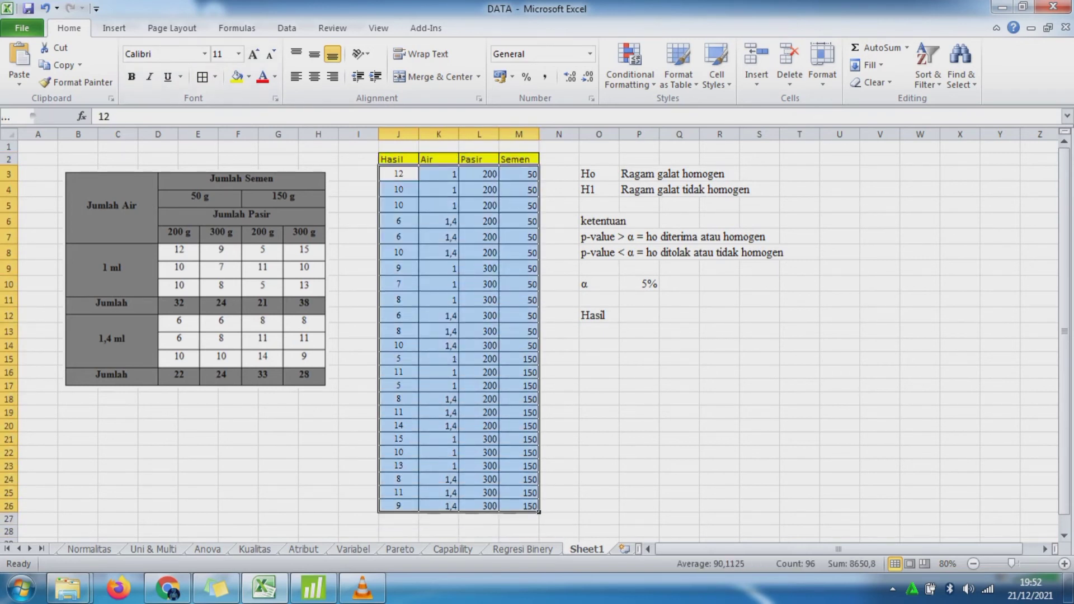
key(ctrl+c)
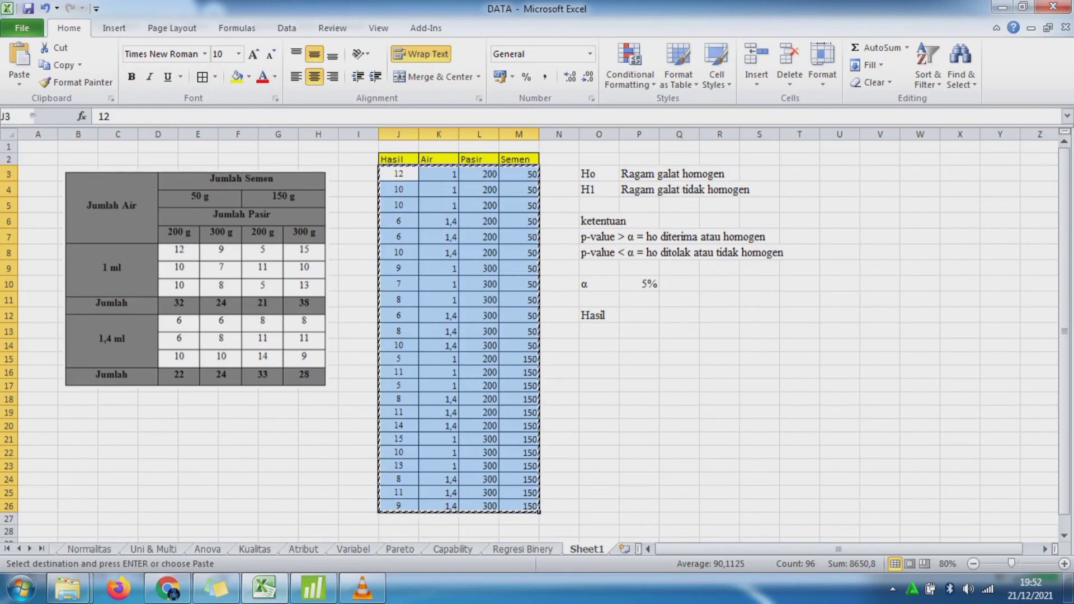
click(314, 587)
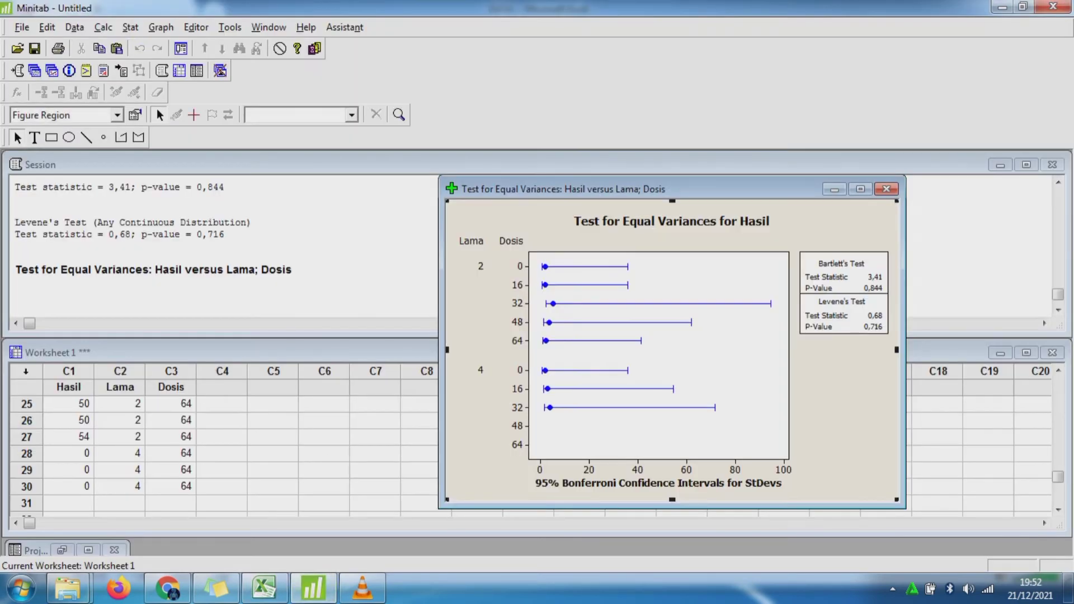
click(886, 188)
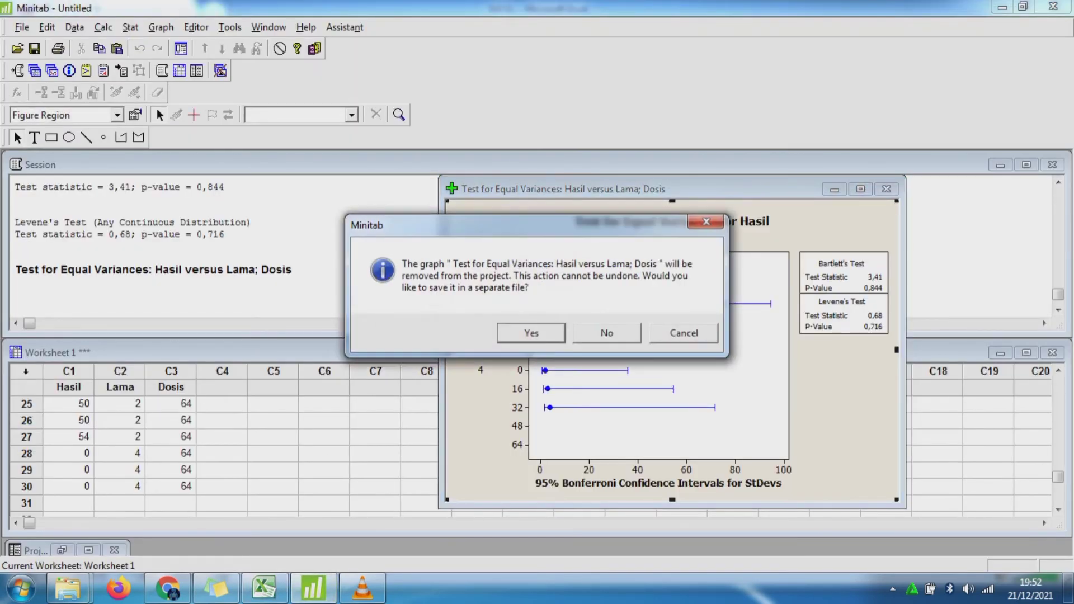
click(607, 333)
Step: Paste the copied four-column data into the Minitab worksheet starting at row 1 of column C5
click(273, 420)
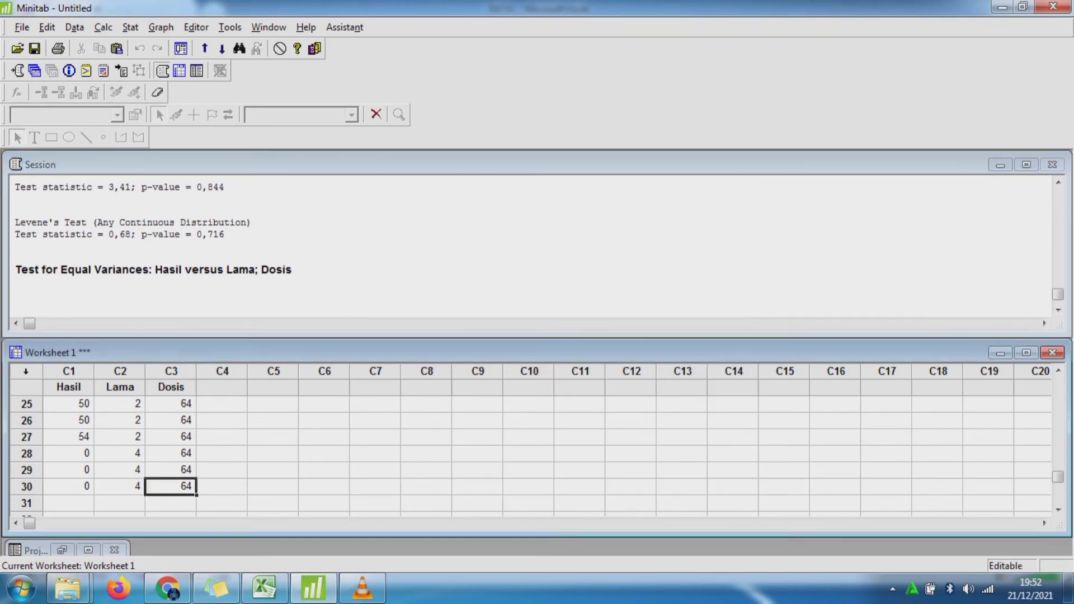
key(Up)
key(Up)
key(Up)
key(Up)
key(Up)
key(Up)
key(Up)
key(Up)
key(Up)
key(Up)
key(Up)
key(Up)
key(Up)
key(Up)
key(Up)
key(Up)
key(Up)
key(Up)
key(Up)
key(Up)
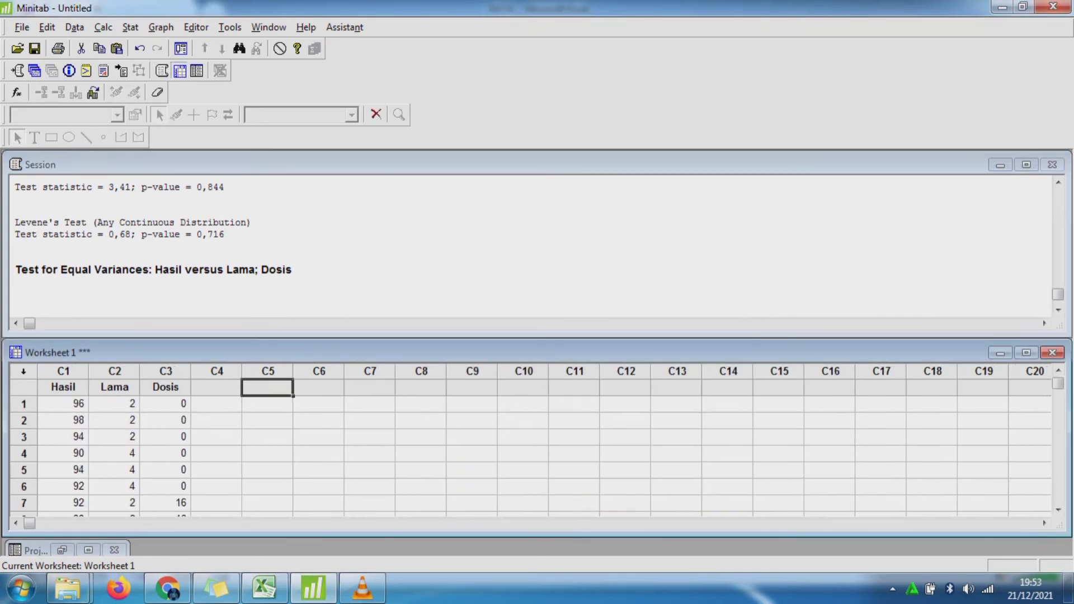
key(Down)
key(ctrl+v)
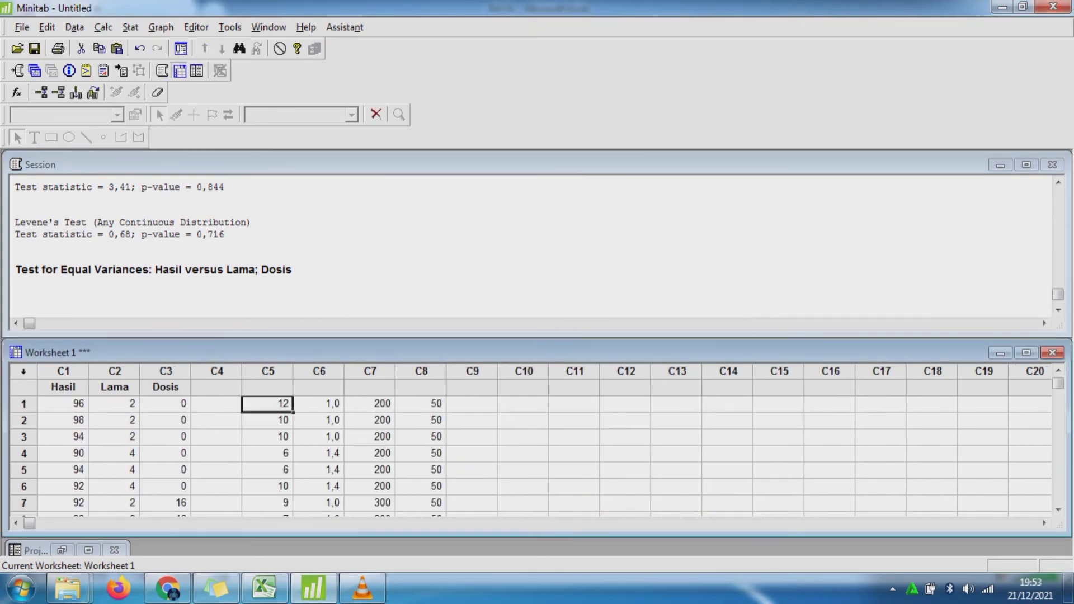
Step: Name worksheet column C5 Hasil1 and column C6 Air, dismissing the duplicate-name warning for Hasil
key(Up)
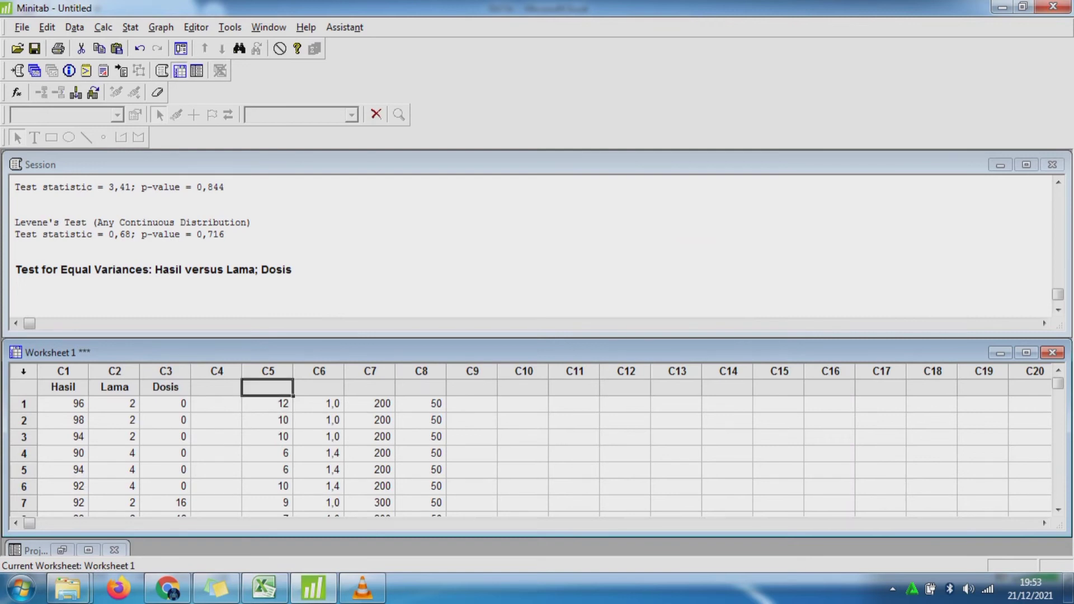
text(Hasil)
key(Return)
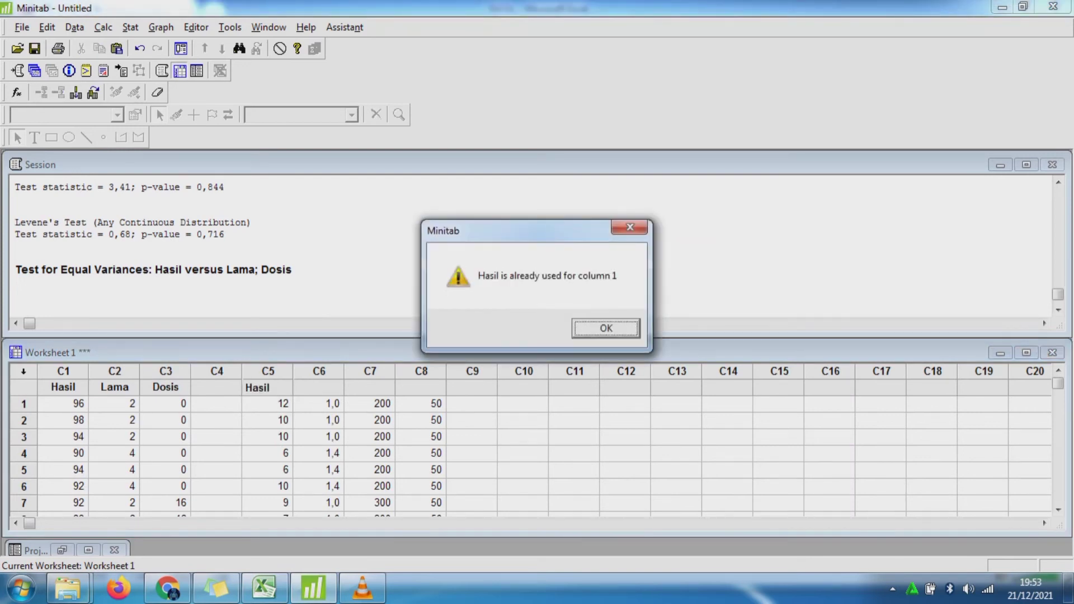
key(Return)
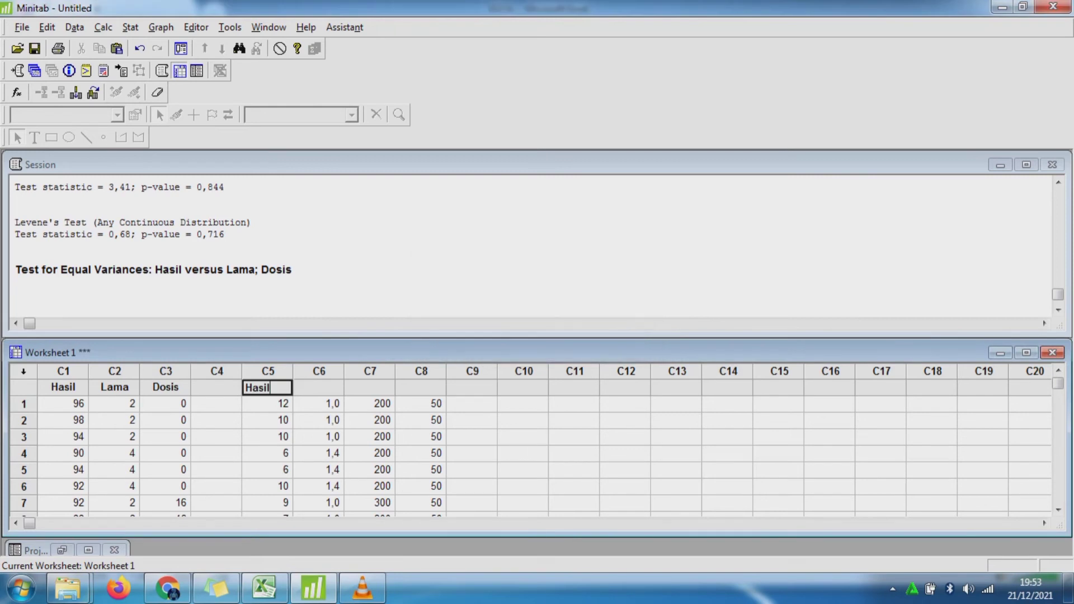
text(1)
key(Tab)
text(Air)
key(Tab)
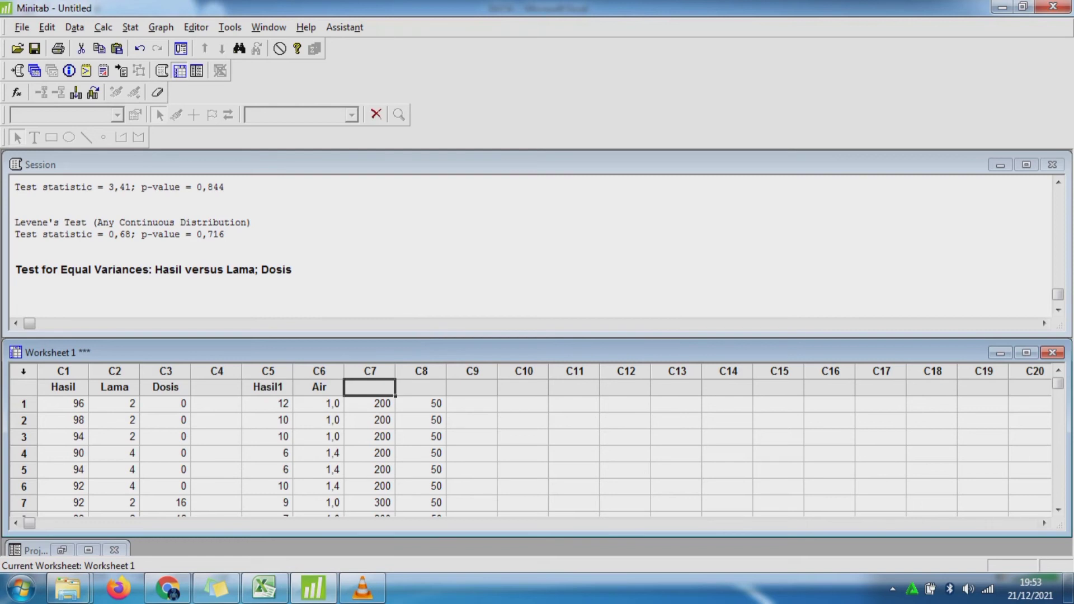
Step: Check the remaining headings in Excel's Sheet1, return to Minitab and name column C7 Pasir and column C8 Semen
click(264, 588)
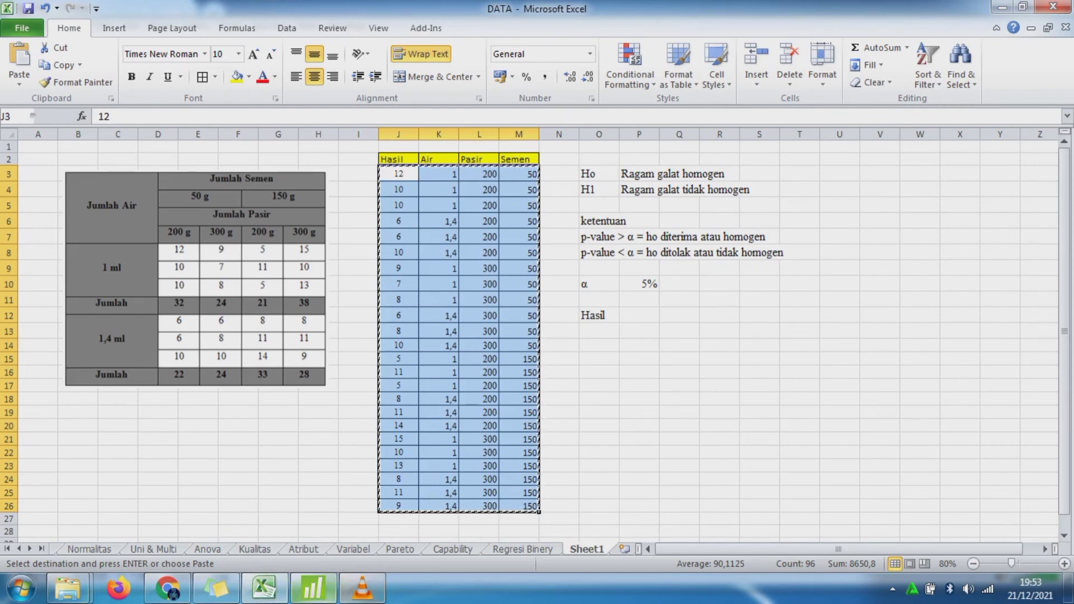
click(314, 587)
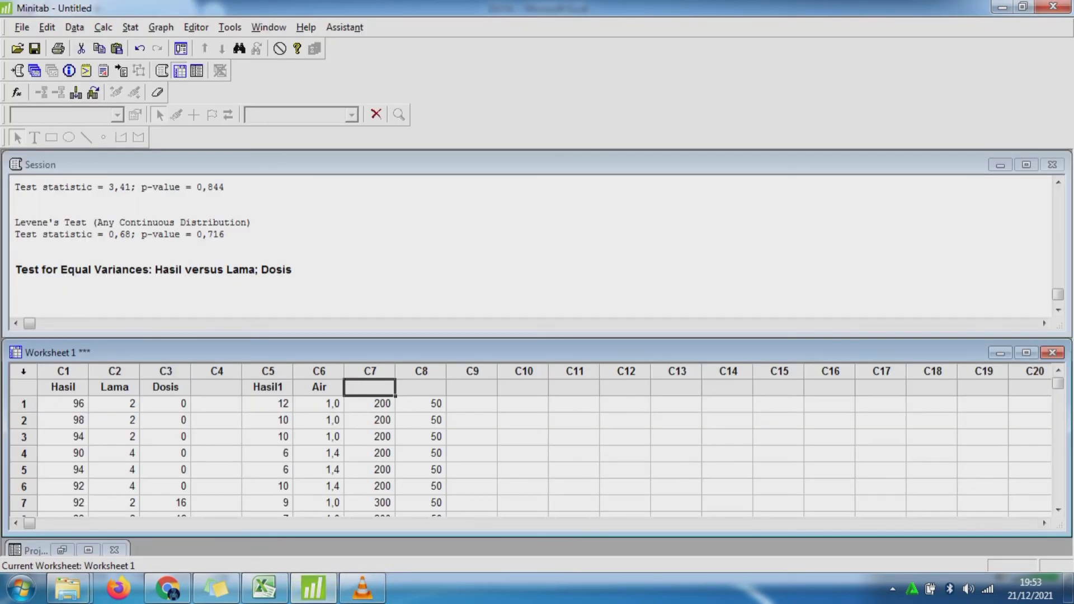
text(Pasir)
key(Tab)
text(Se)
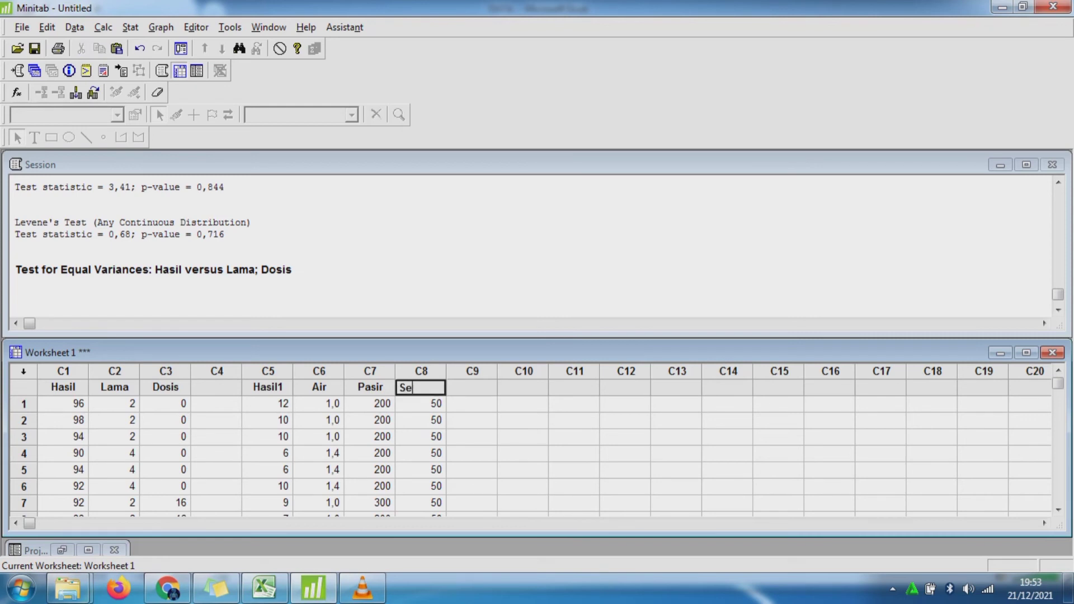
text(men)
click(421, 486)
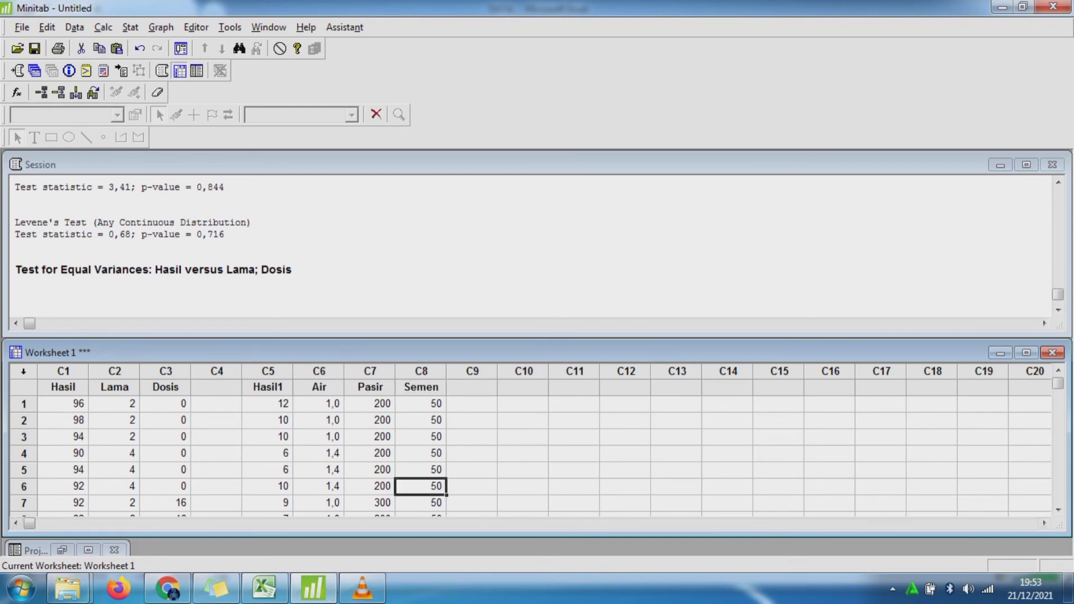
Step: Open the ANOVA Test for Equal Variances and replace the response variable with Hasil1
click(131, 27)
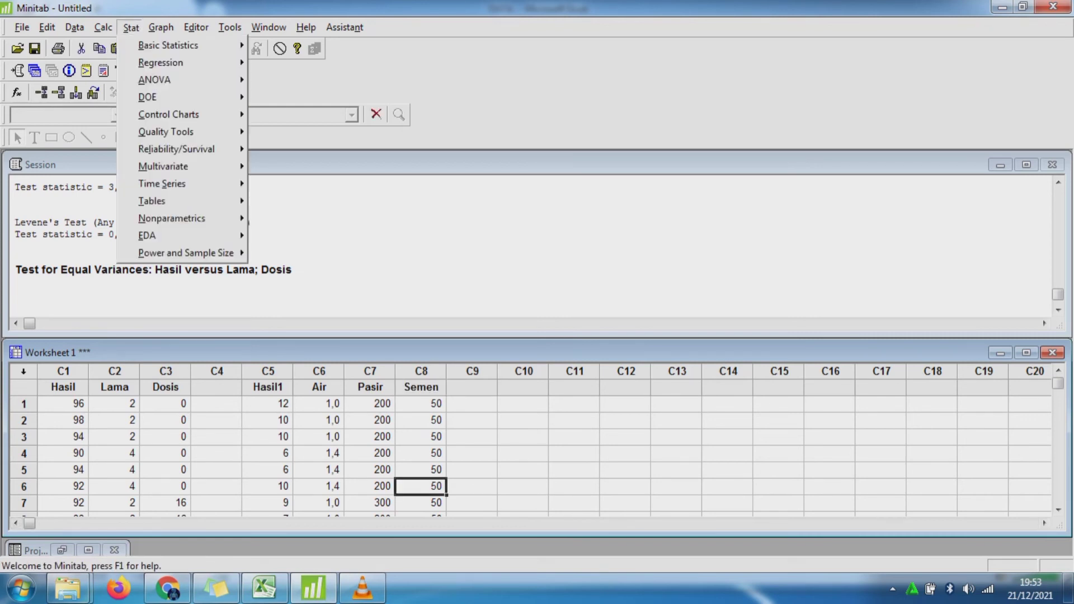
mouse_move(184, 80)
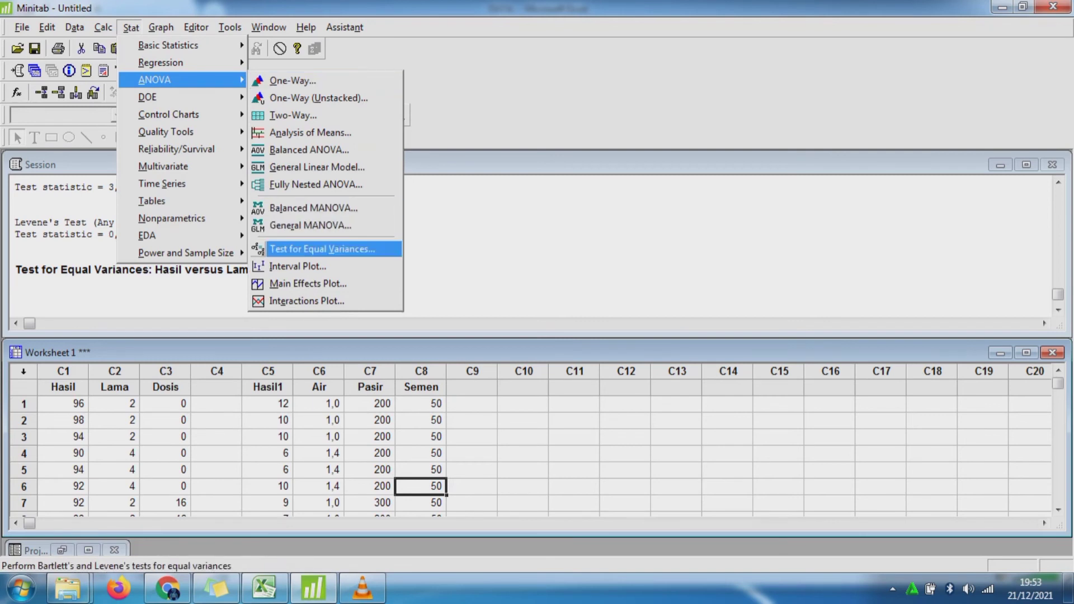
click(302, 249)
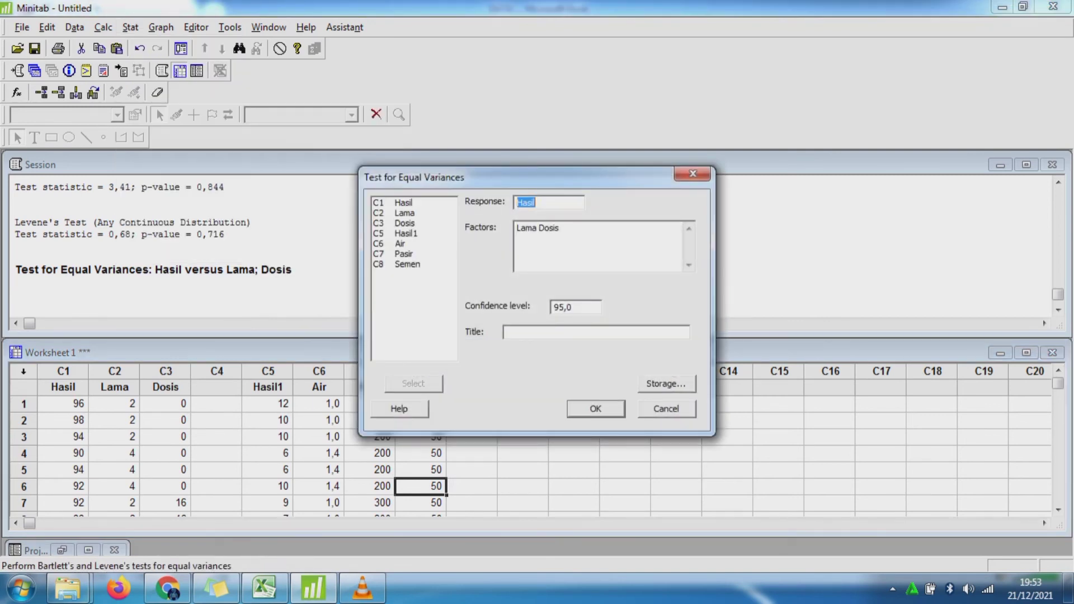
key(Delete)
click(406, 234)
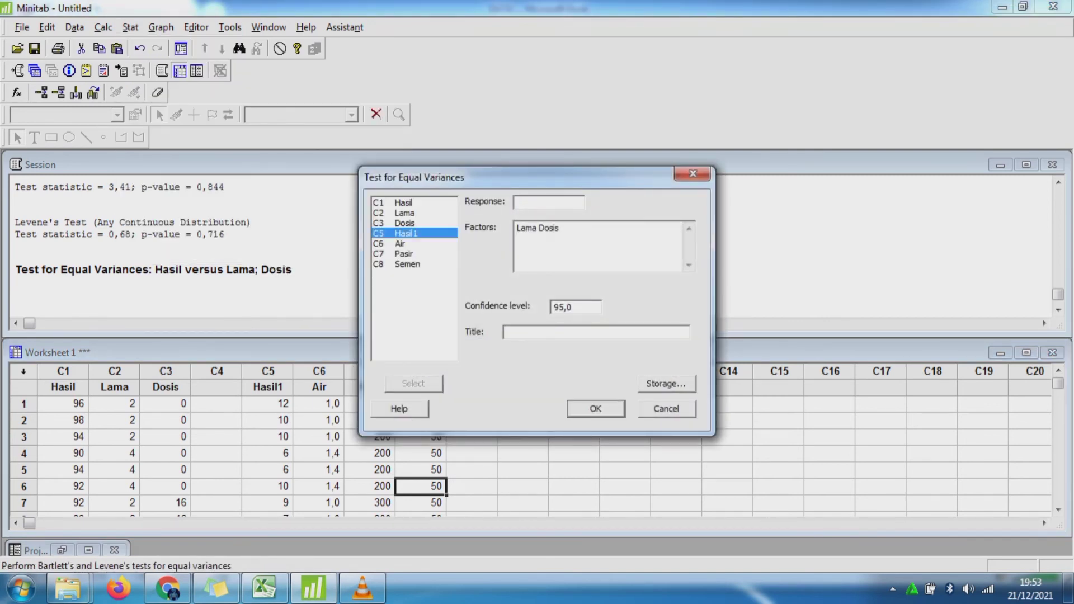
click(414, 384)
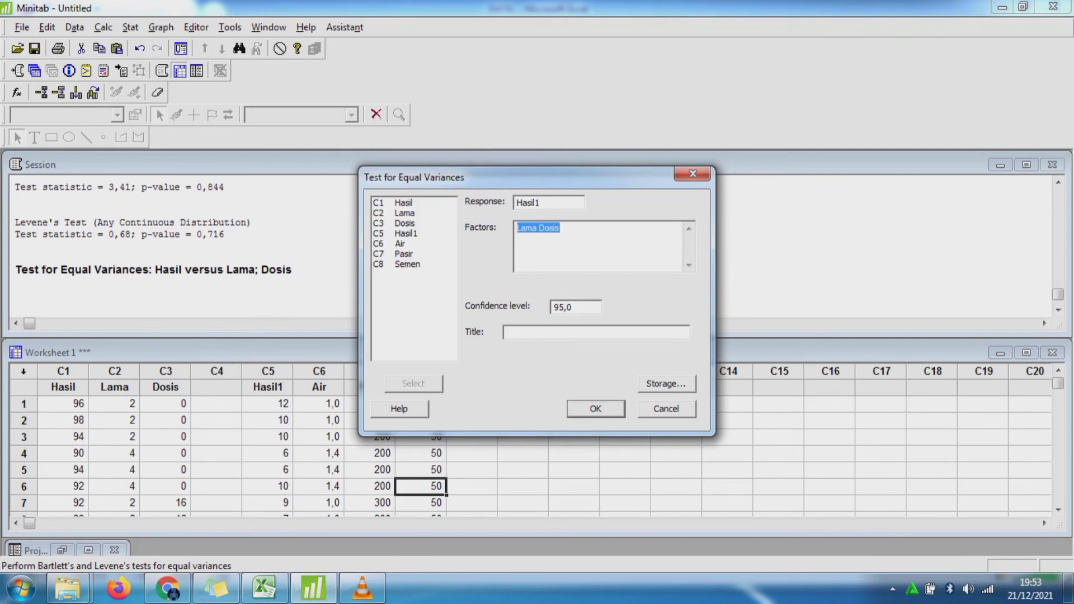
Step: Replace the test's factors with Air, Pasir and Semen and run it
key(Delete)
drag(400, 244, 405, 264)
click(414, 383)
key(Return)
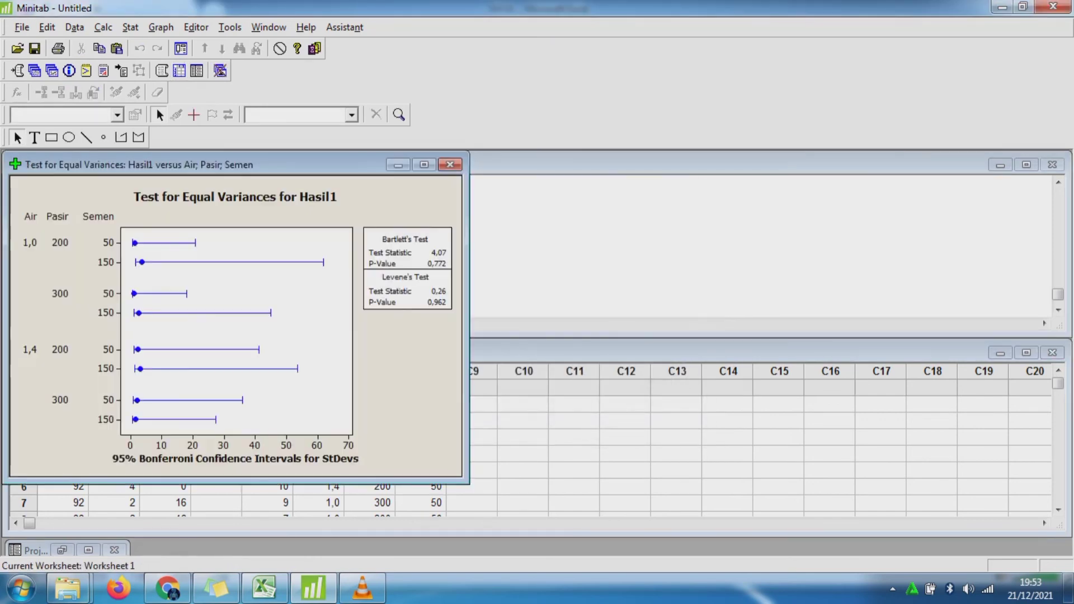
Step: Move the Hasil1 graph window aside, copy the graph and paste it into Excel's Sheet1 with its upper corner near T9
drag(268, 165, 779, 202)
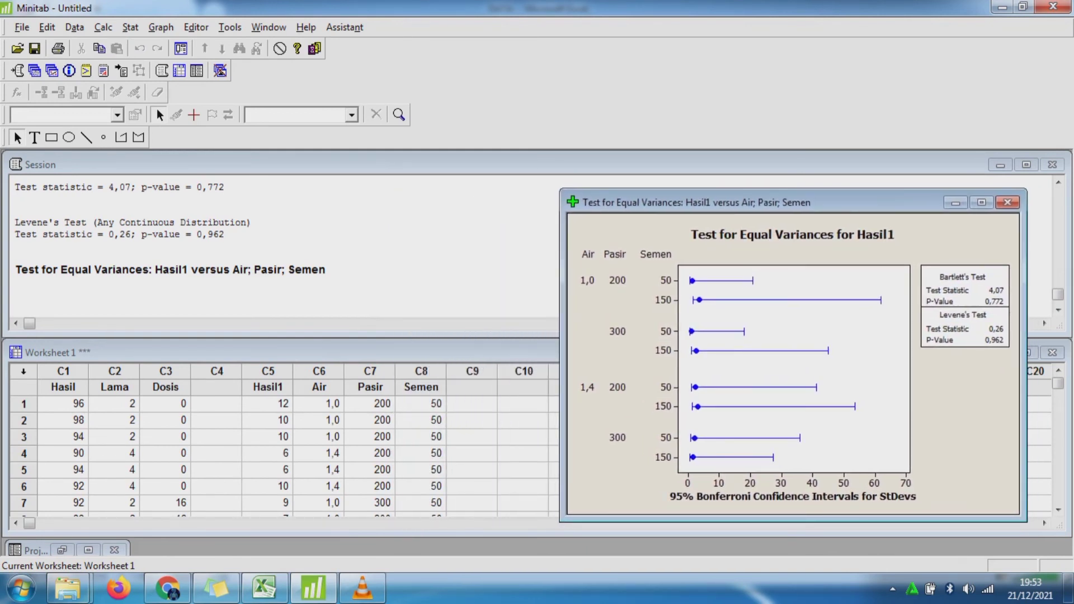
click(264, 588)
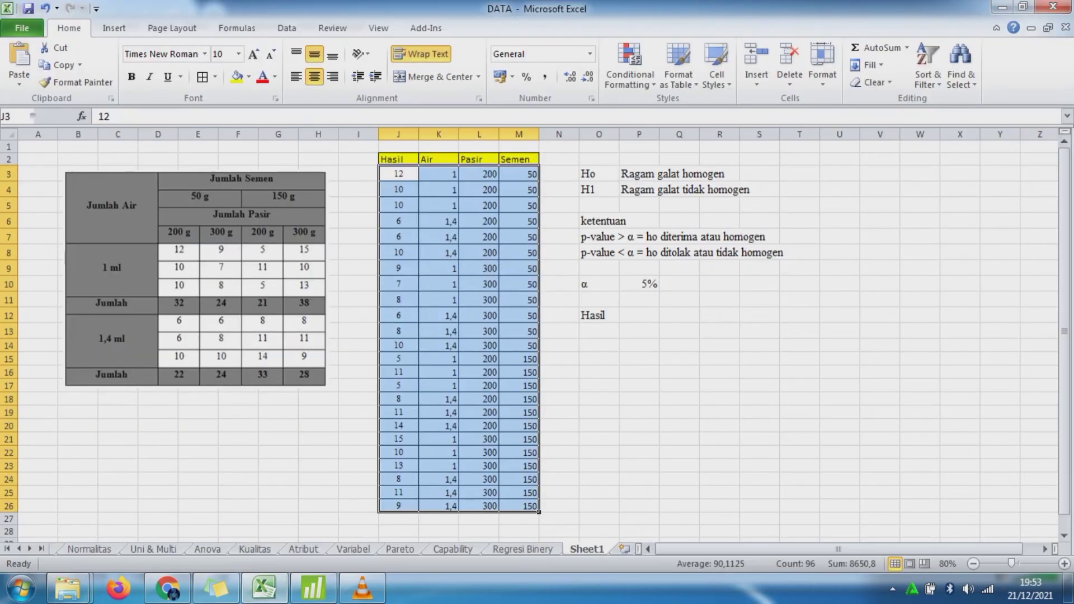
click(840, 190)
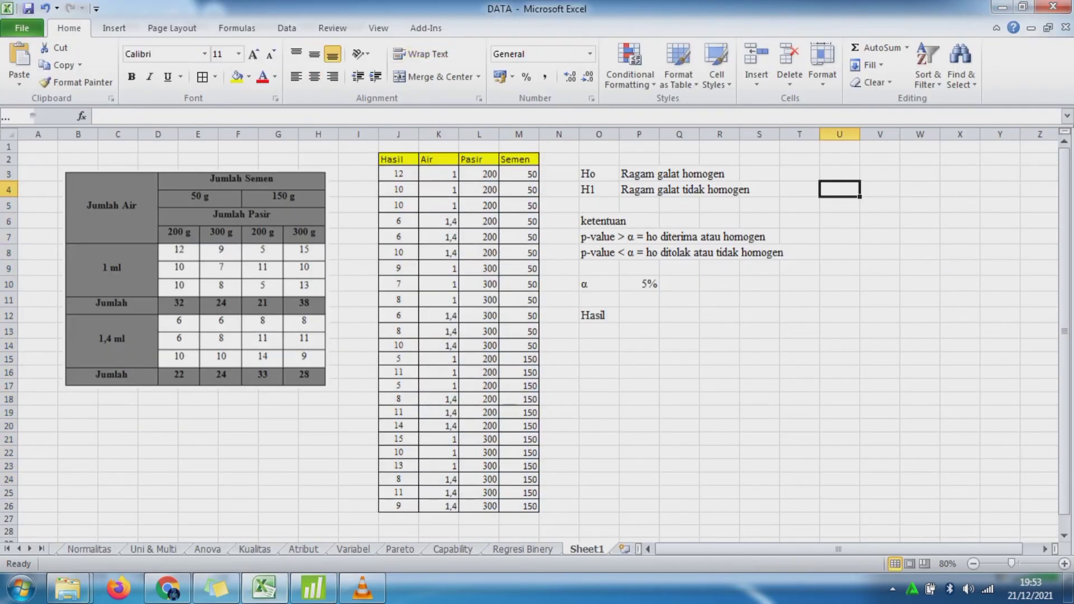
key(ctrl+v)
drag(939, 302, 905, 386)
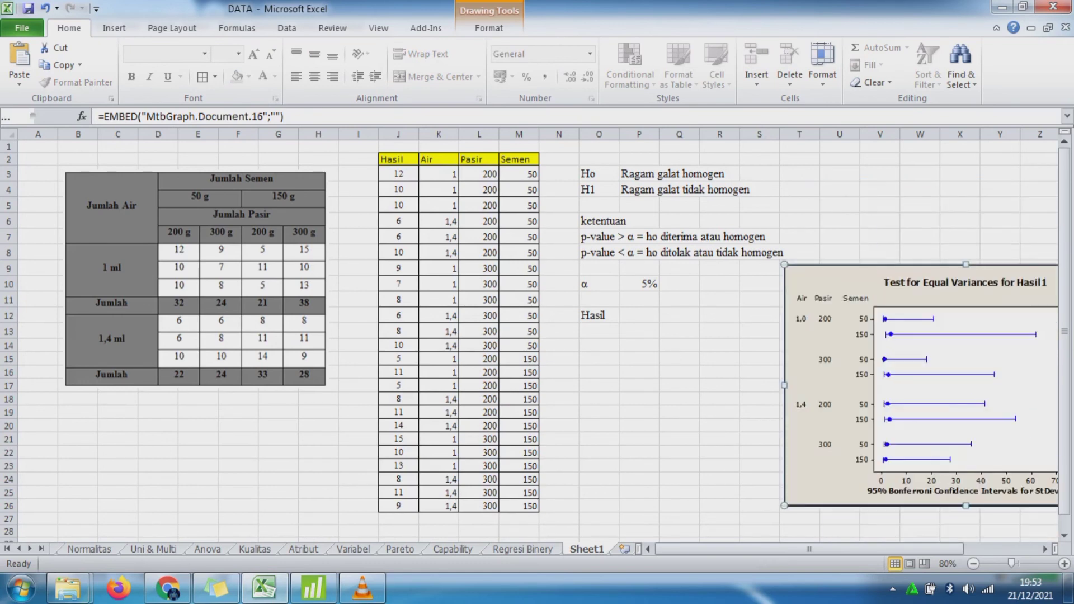
click(1045, 549)
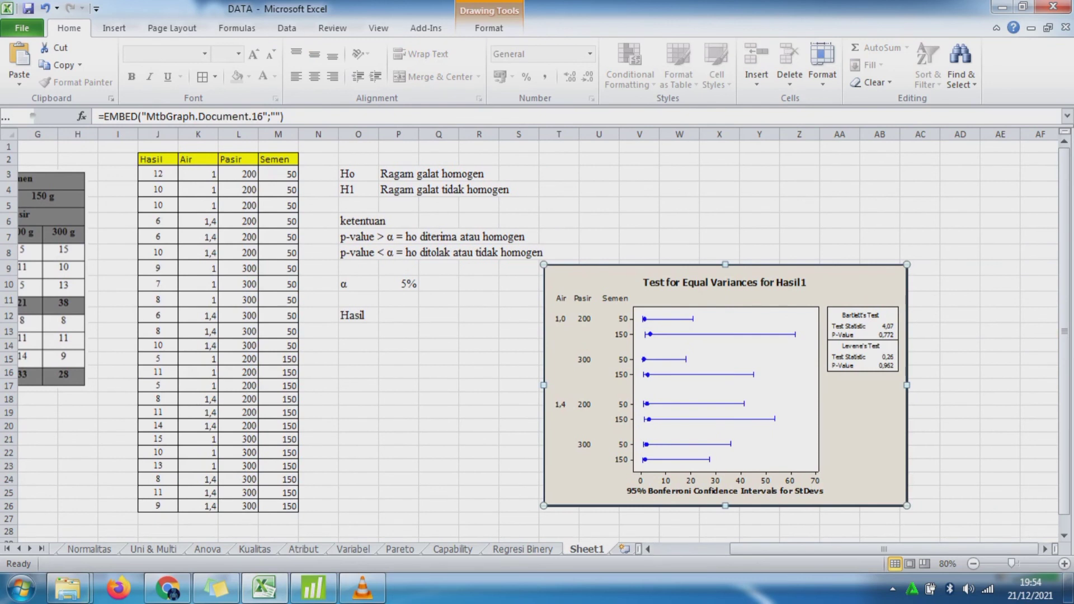
Step: Copy the yellow three-line Bartlett conclusion from the Anova sheet into Sheet1 at cell O13, below Hasil
click(358, 331)
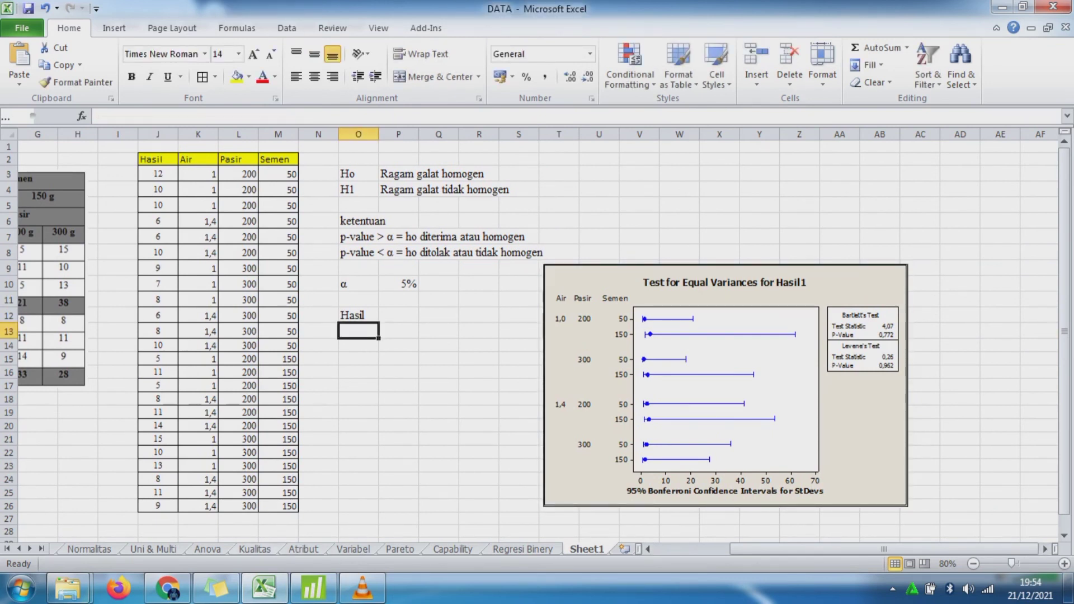
click(207, 549)
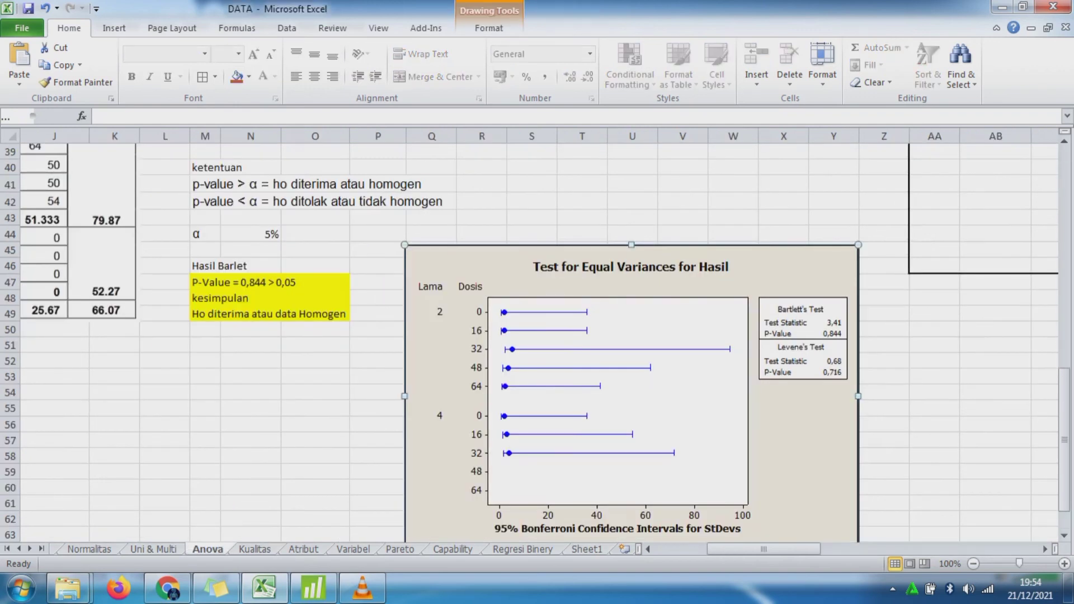
drag(204, 283, 315, 314)
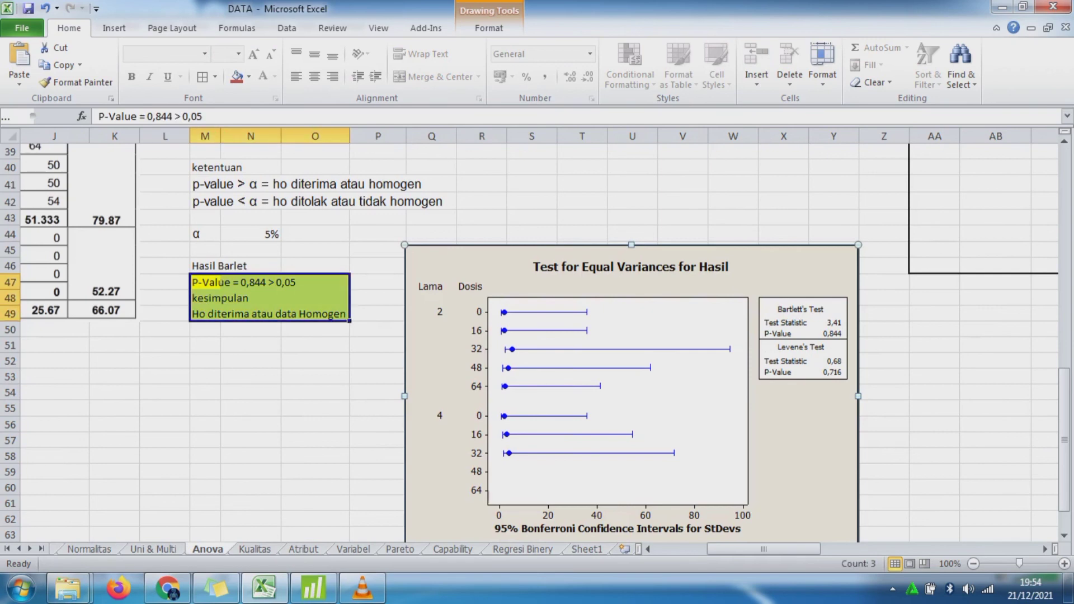
key(ctrl+c)
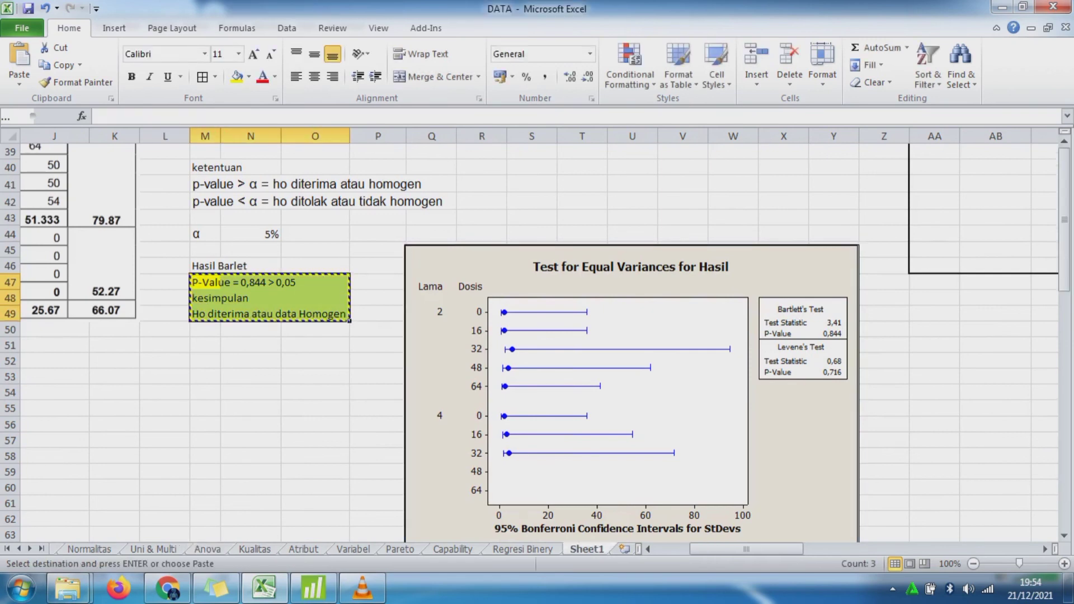
click(586, 548)
key(ctrl+v)
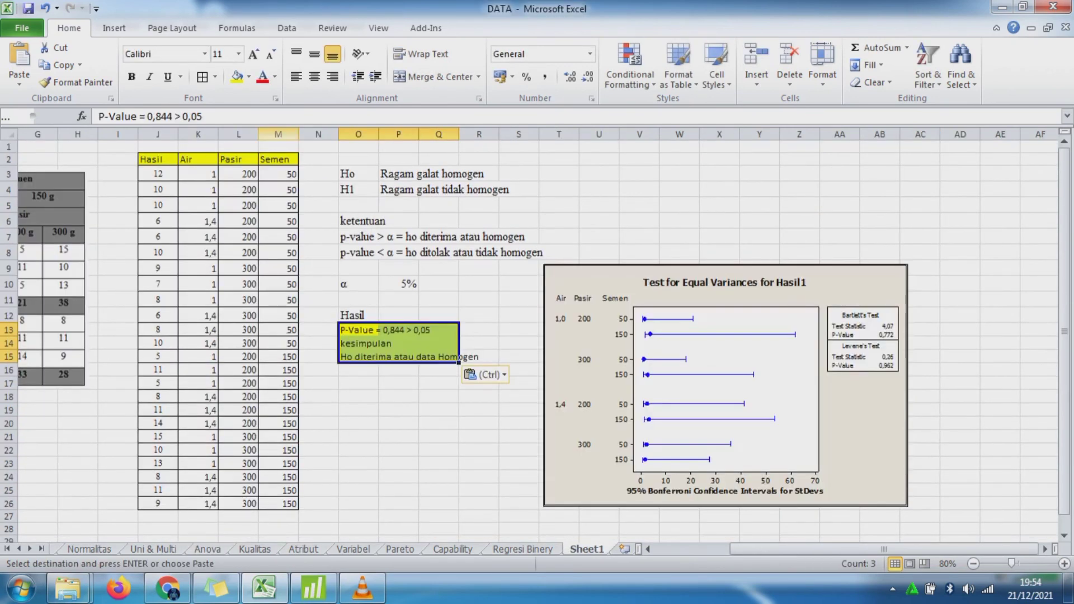
Step: Edit the pasted P-value line in O13 to read P-Value = 0,772 > 0,05
click(172, 116)
key(BackSpace)
key(BackSpace)
key(BackSpace)
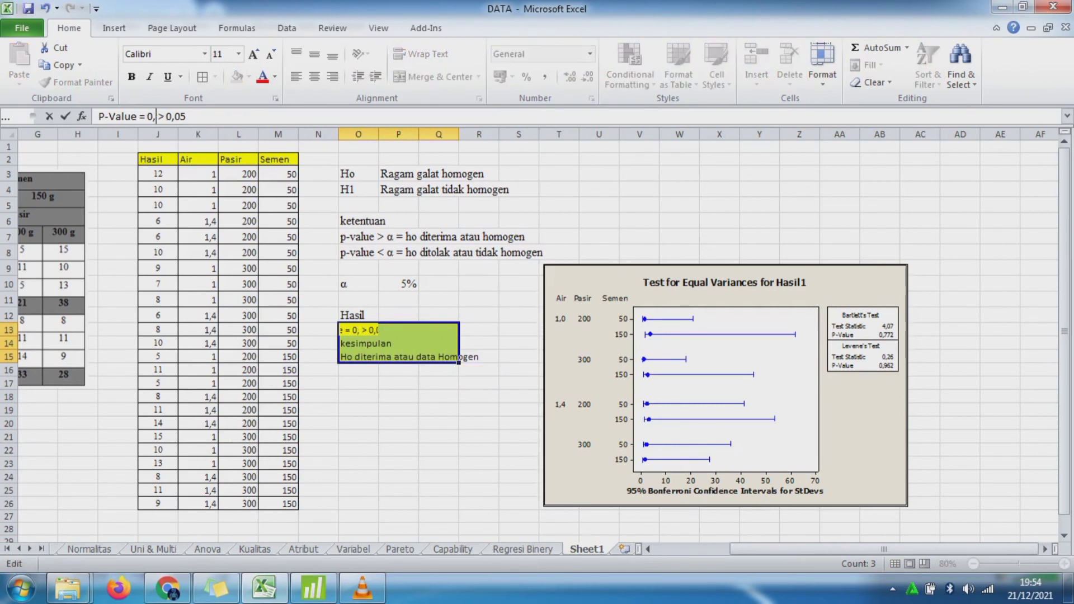
text(772)
key(Return)
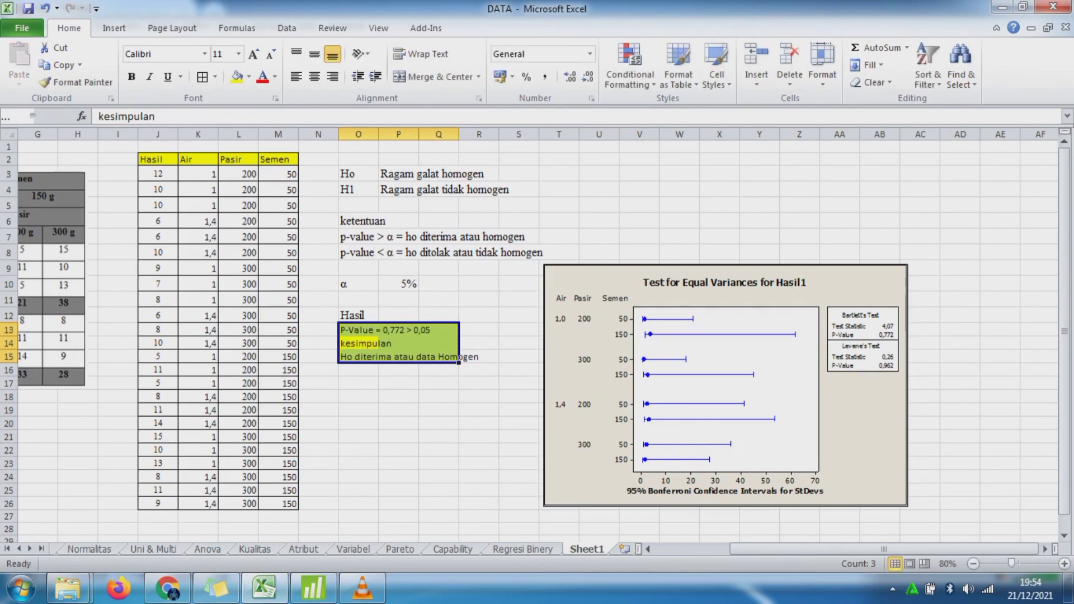
click(359, 343)
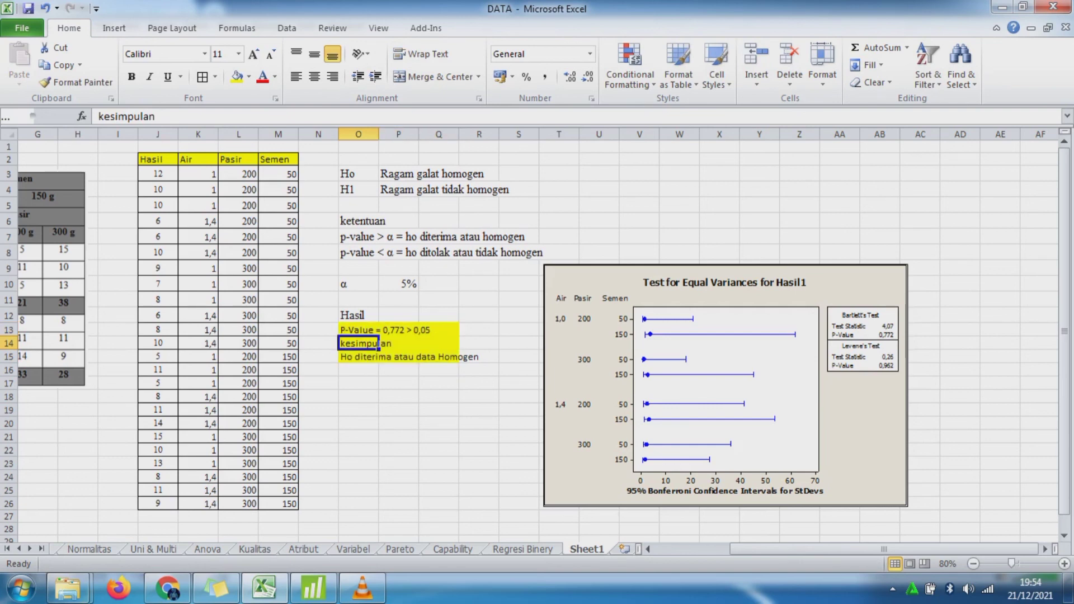
click(359, 357)
Step: Move the Hasil1 graph closer to the conclusion text and shrink it to span about columns S to Z, rows 9 to 24
click(398, 450)
key(Left)
key(Left)
key(Left)
key(Left)
key(Left)
key(Left)
key(Left)
key(Left)
key(Left)
key(Left)
key(Left)
key(Left)
key(Left)
key(Left)
key(Left)
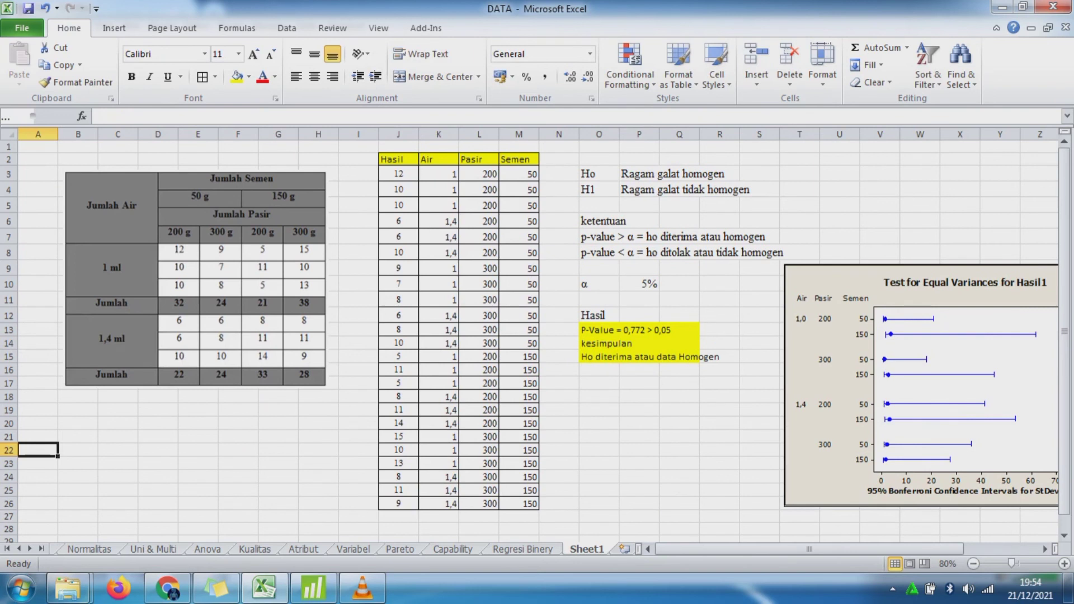
drag(917, 386, 866, 387)
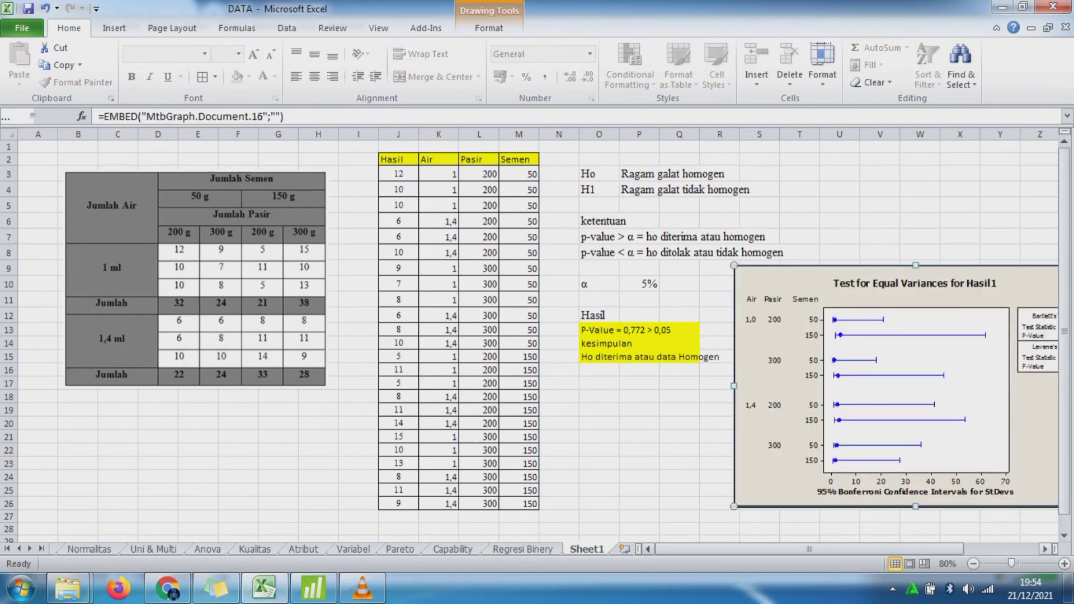
click(1045, 549)
click(1045, 549)
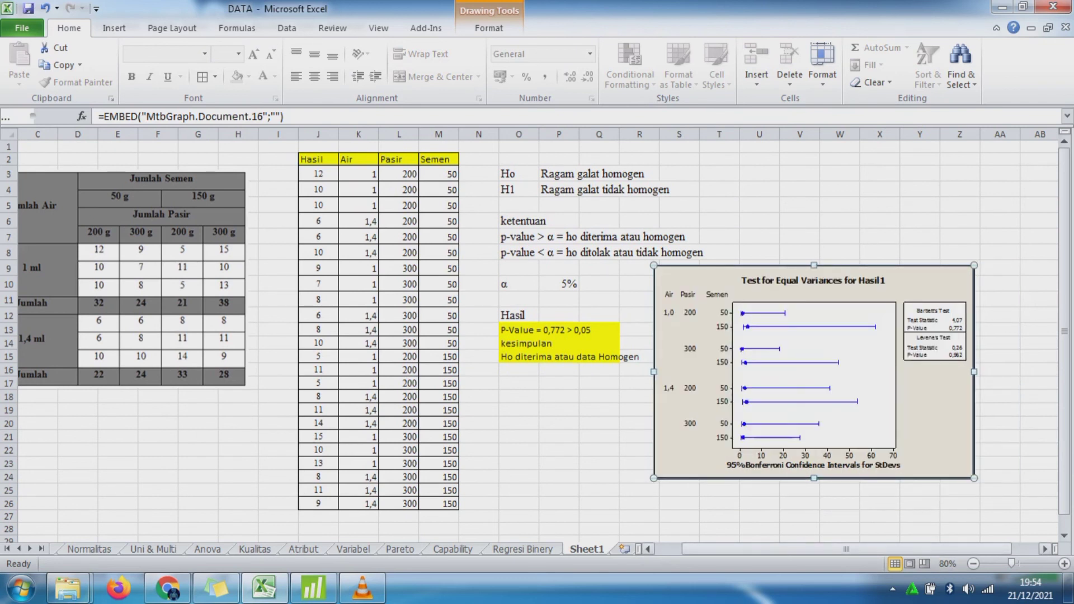
drag(941, 549, 915, 549)
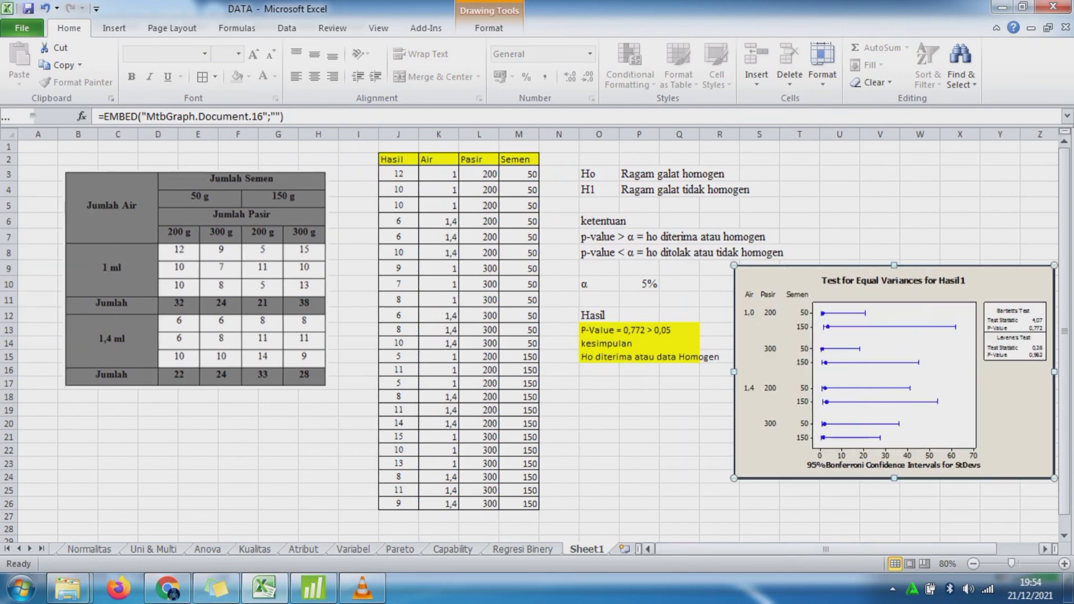
click(638, 410)
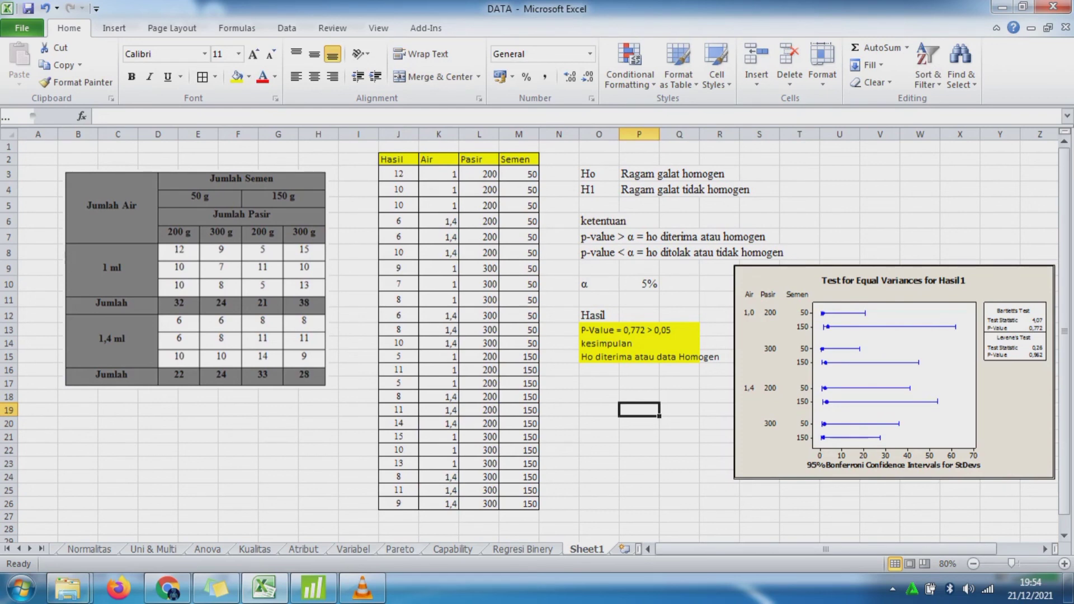
mouse_move(363, 589)
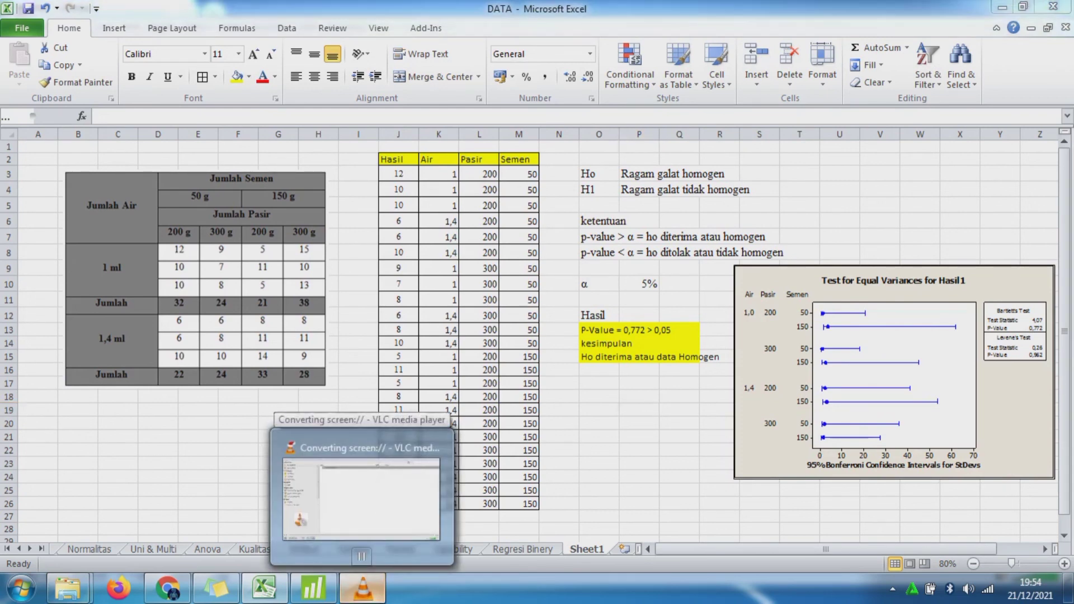